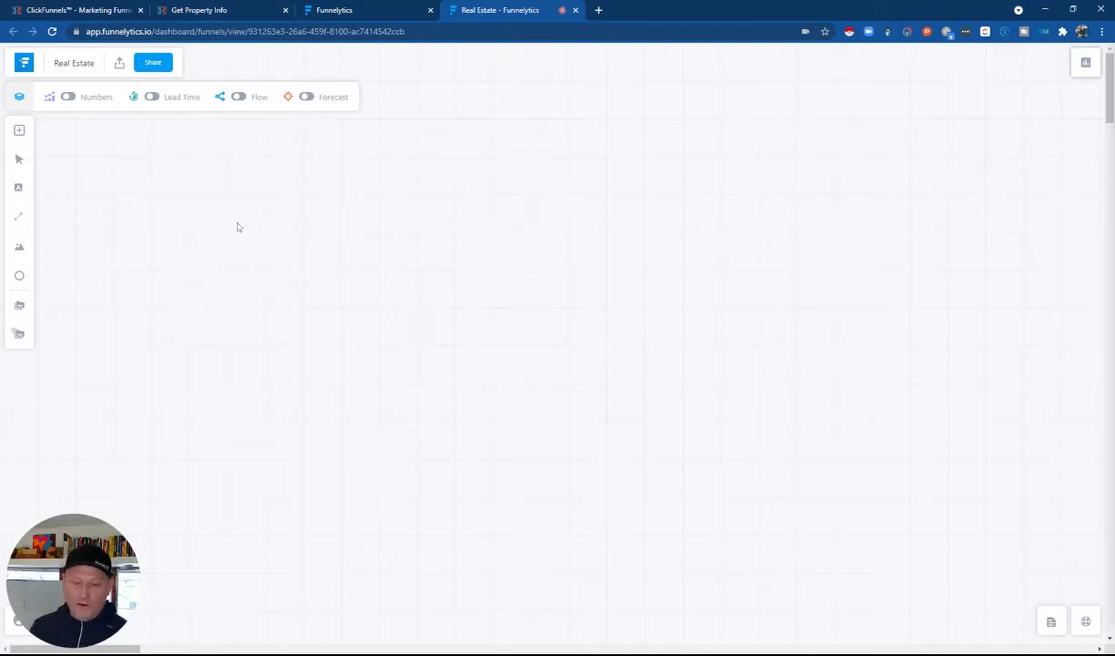
Step: Place Generic, Opt In and Order Page steps left to right in a row on the Real Estate map
{"action": "left_click", "coordinate": [19, 130]}
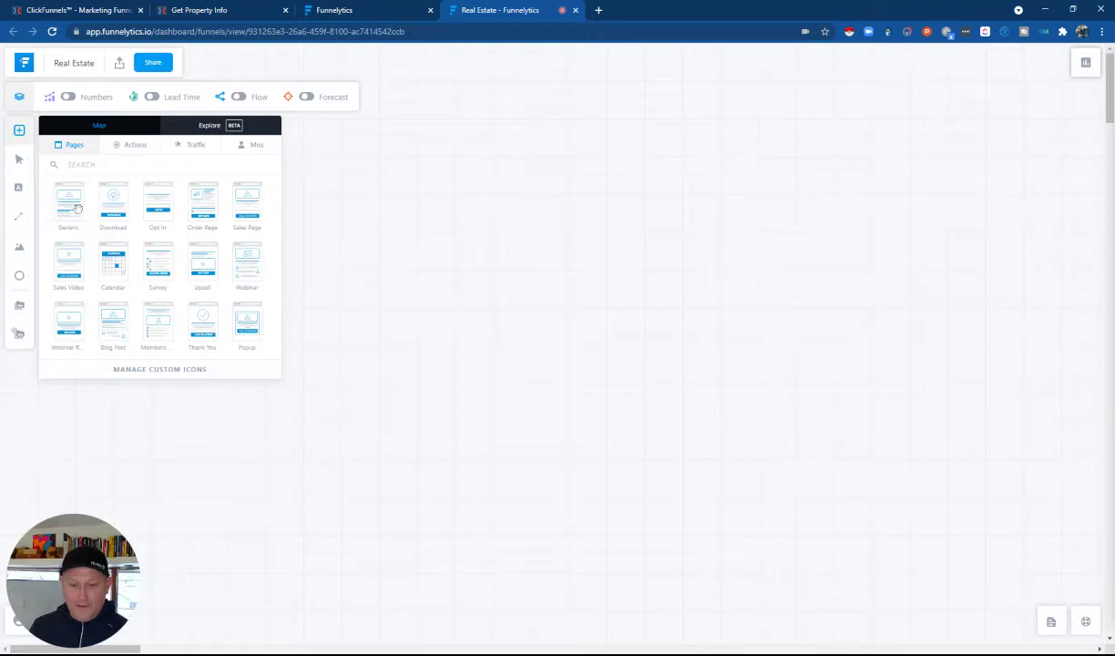
{"action": "left_click_drag", "start_coordinate": [73, 201], "coordinate": [345, 183]}
{"action": "mouse_move", "coordinate": [415, 258]}
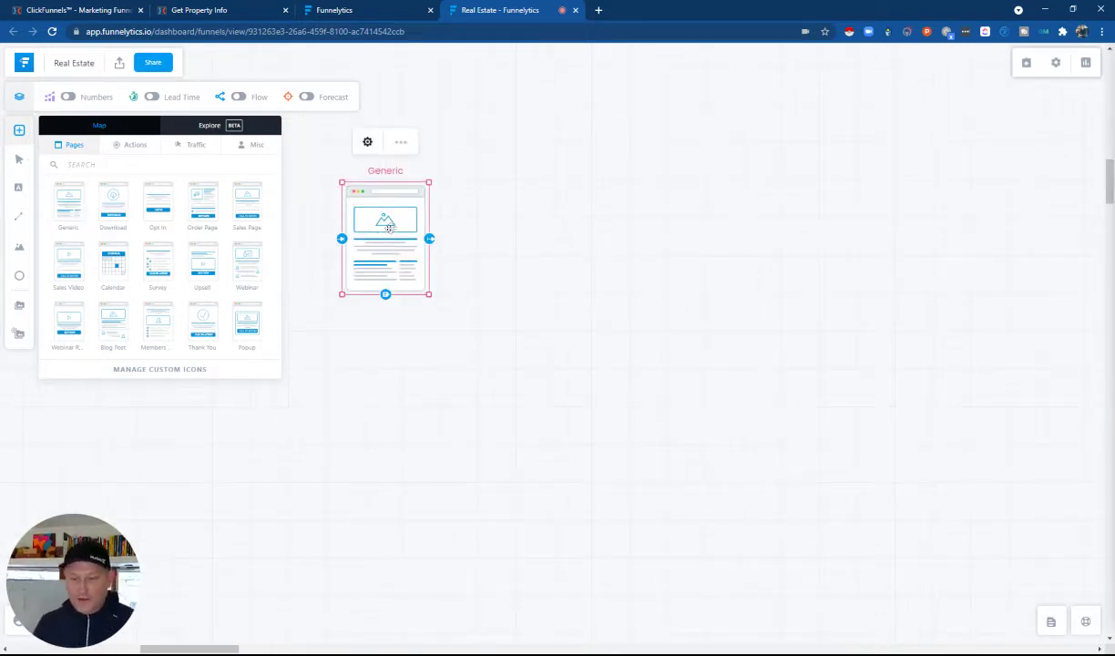
{"action": "left_click_drag", "start_coordinate": [387, 232], "coordinate": [389, 196]}
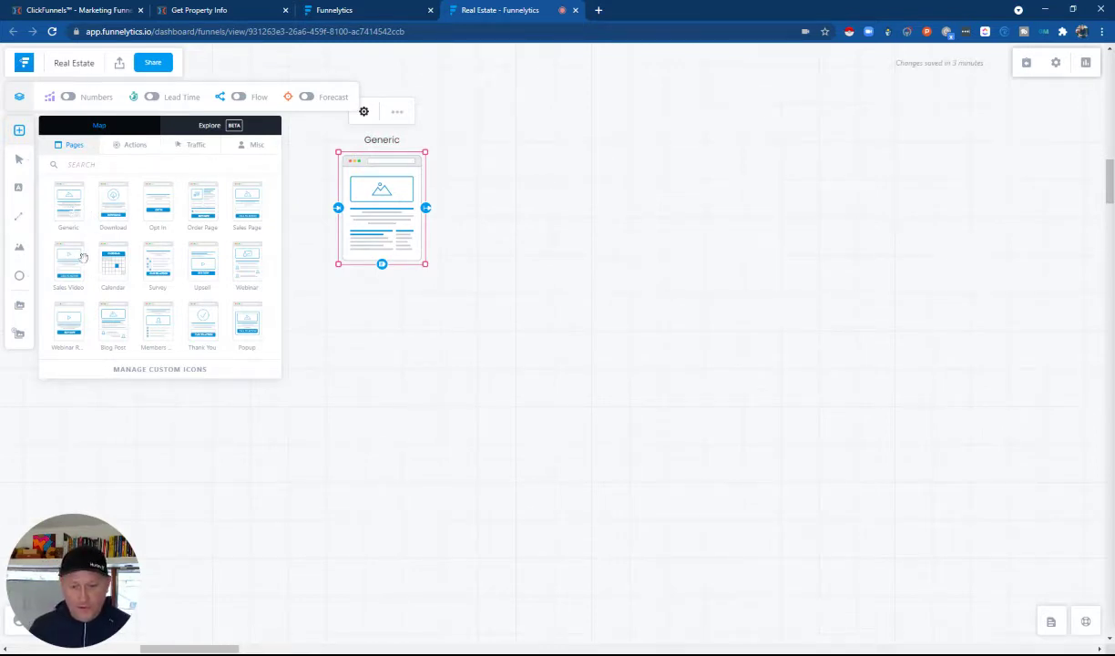
{"action": "left_click_drag", "start_coordinate": [82, 258], "coordinate": [521, 182]}
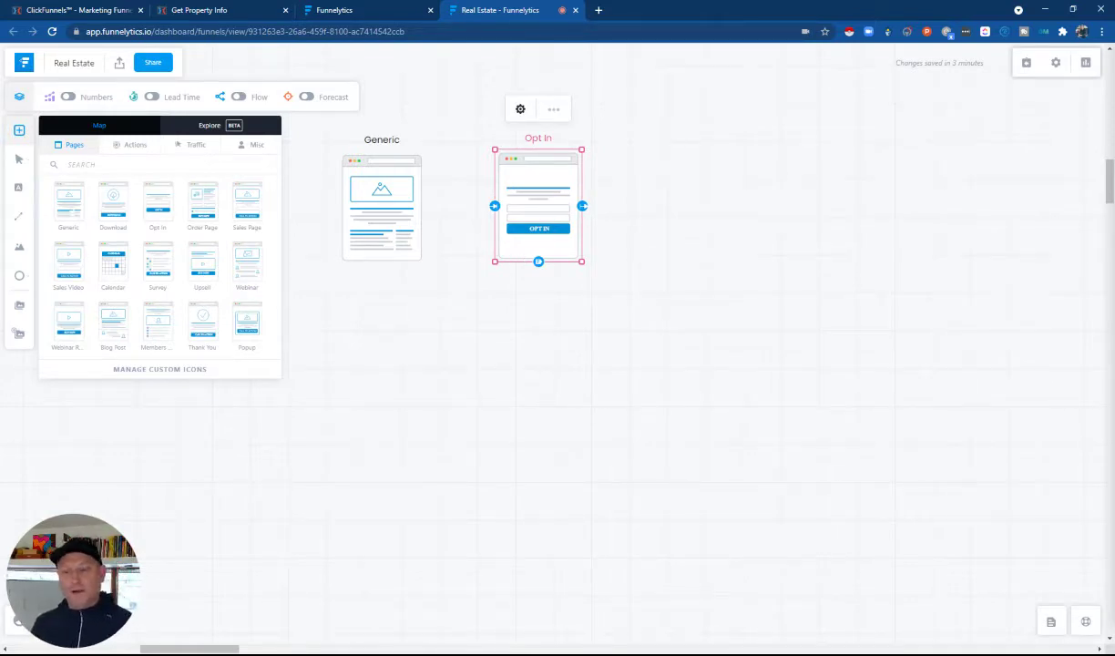
{"action": "left_click_drag", "start_coordinate": [536, 210], "coordinate": [530, 203]}
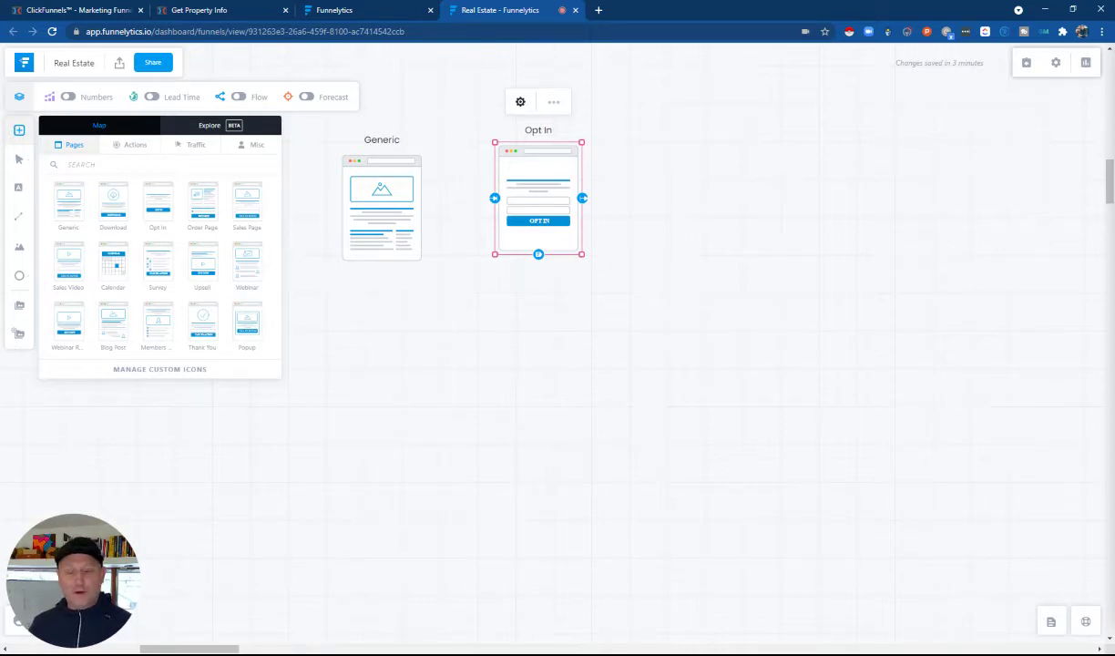
{"action": "left_click_drag", "start_coordinate": [515, 203], "coordinate": [512, 210]}
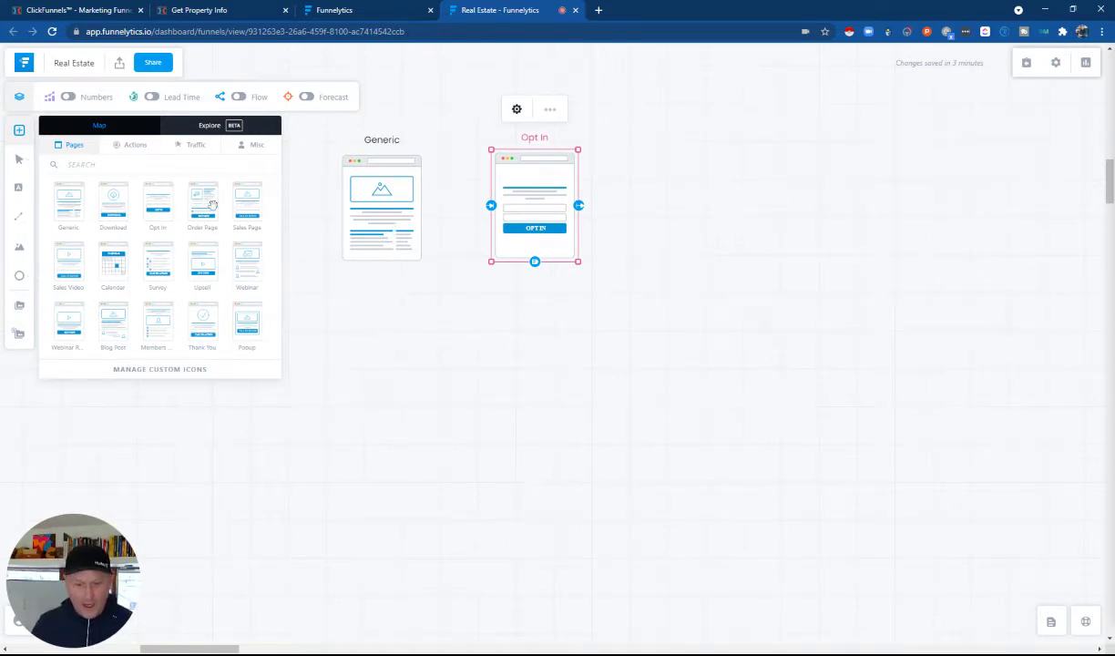
{"action": "left_click_drag", "start_coordinate": [209, 200], "coordinate": [661, 187]}
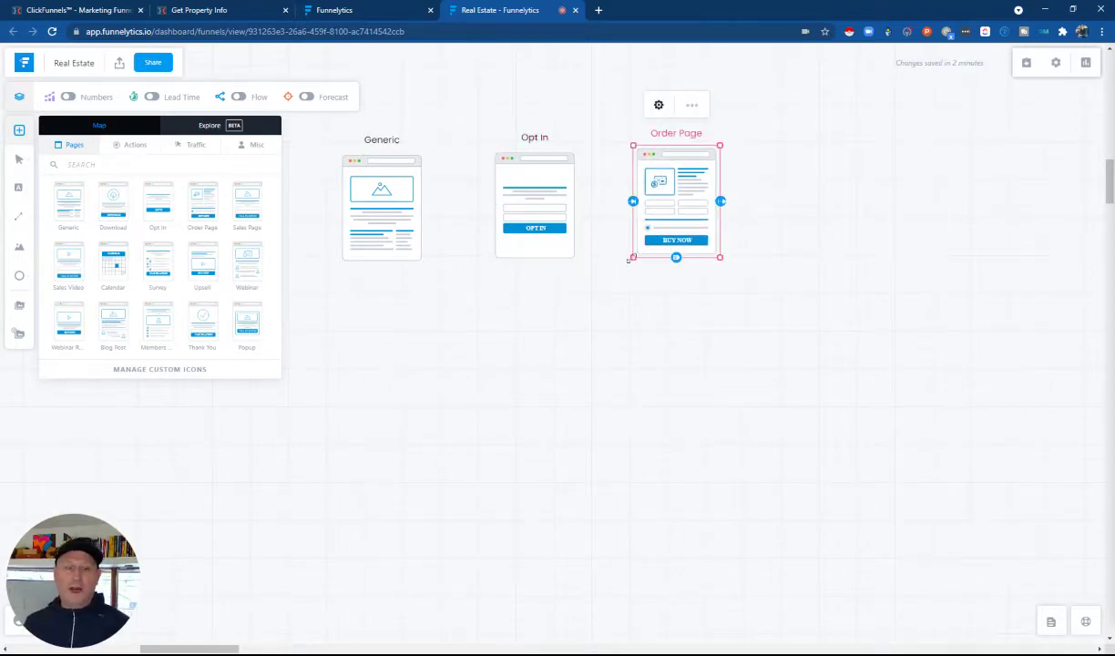
Step: Change the third step's label from 'Order Page' to 'Listing Page'
{"action": "left_click_drag", "start_coordinate": [669, 189], "coordinate": [669, 198]}
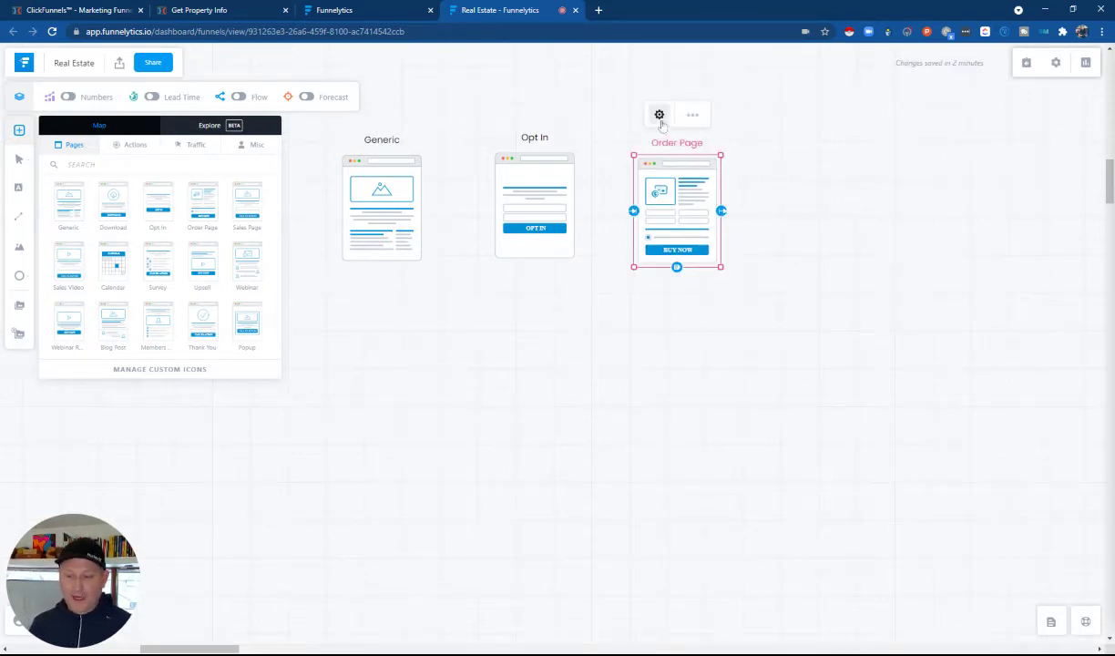
{"action": "left_click", "coordinate": [659, 114]}
{"action": "double_click", "coordinate": [819, 180]}
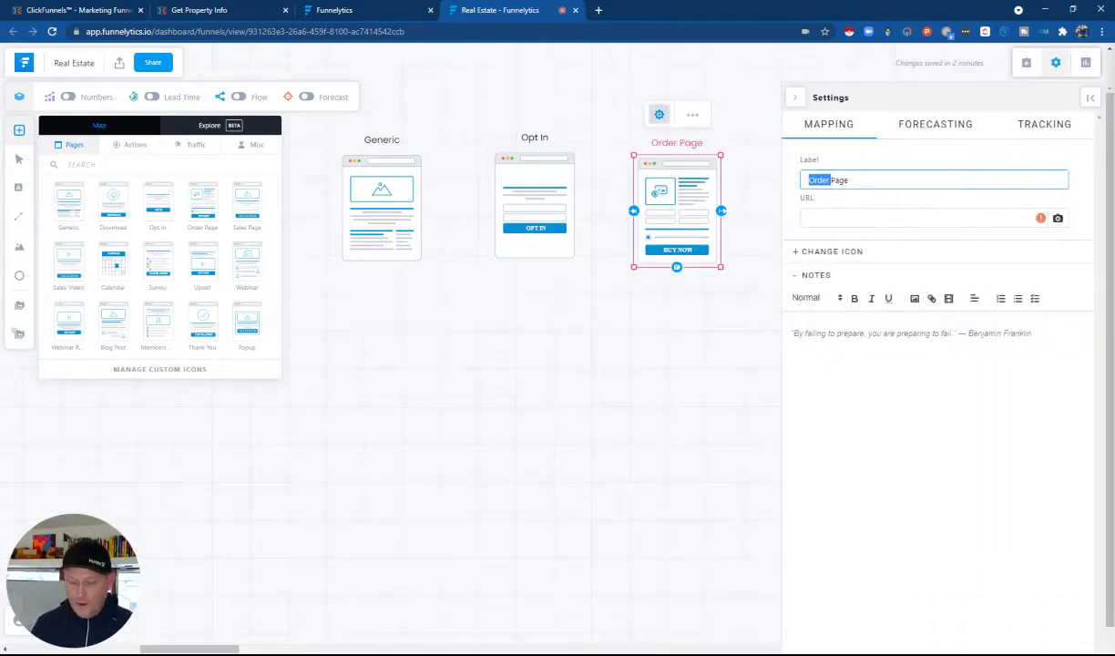
{"action": "type", "text": "Listing"}
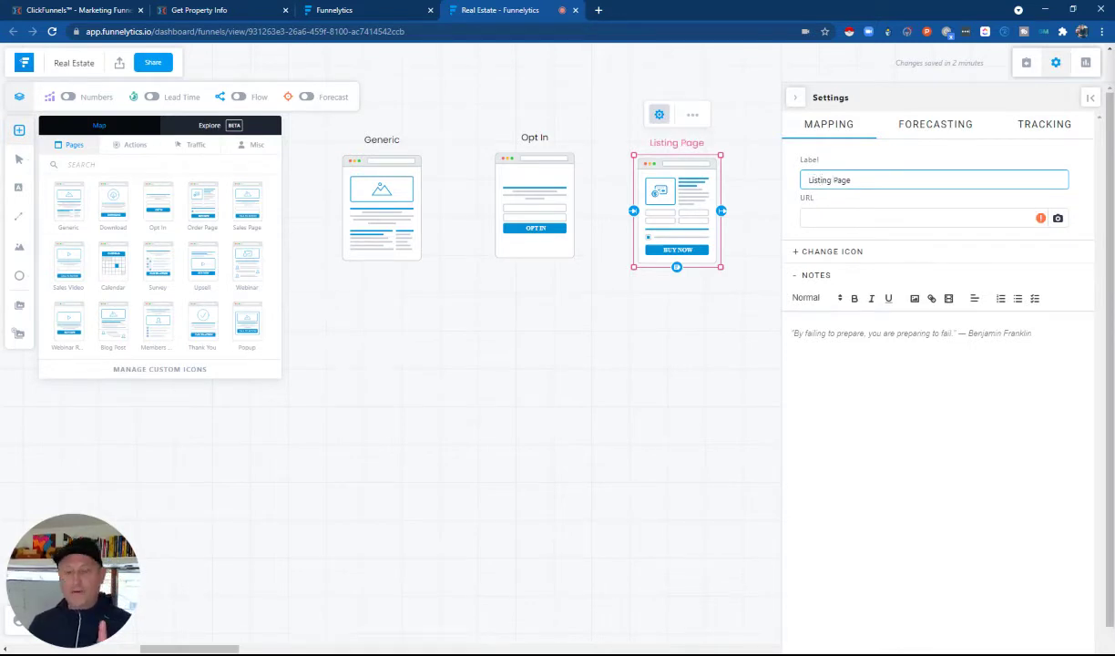
{"action": "left_click", "coordinate": [730, 176]}
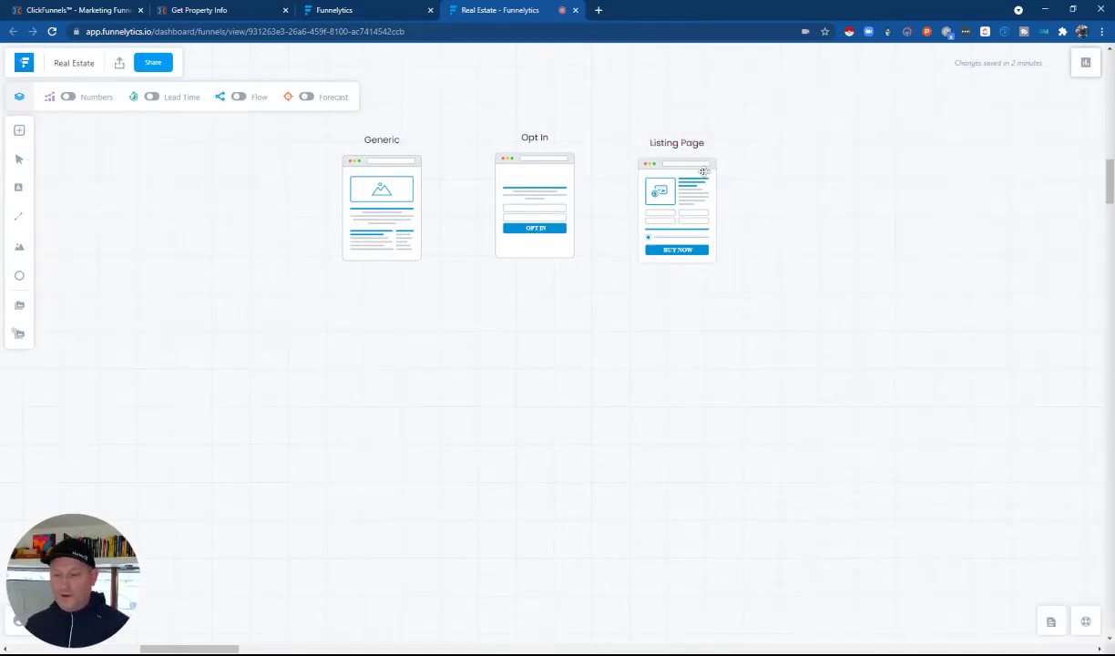
{"action": "left_click", "coordinate": [696, 173]}
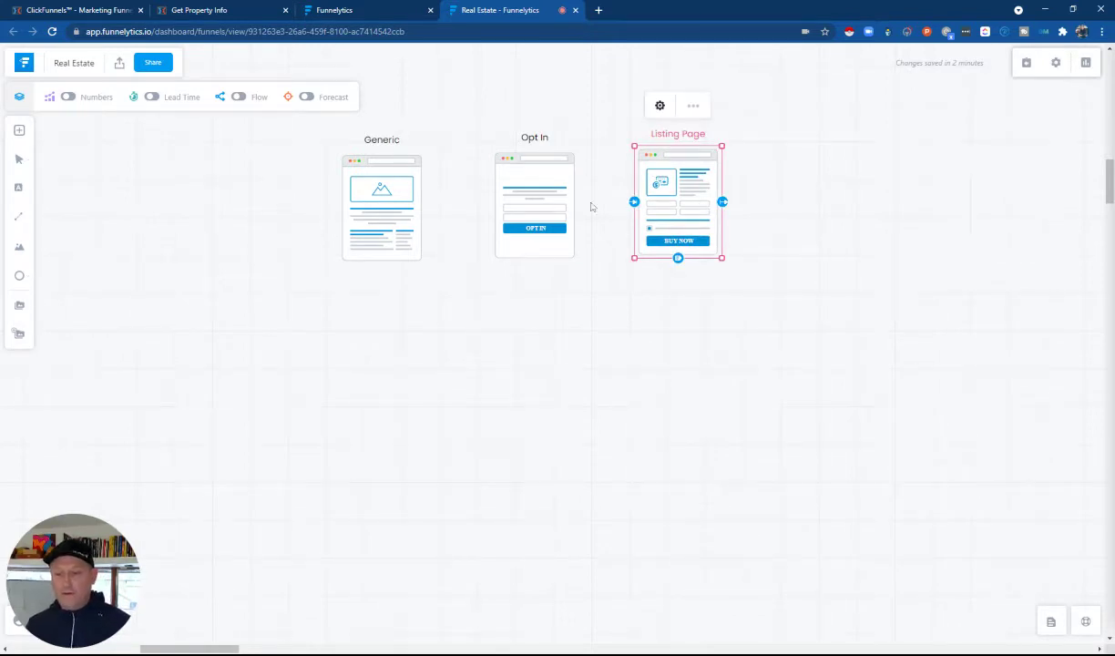
{"action": "left_click", "coordinate": [543, 204]}
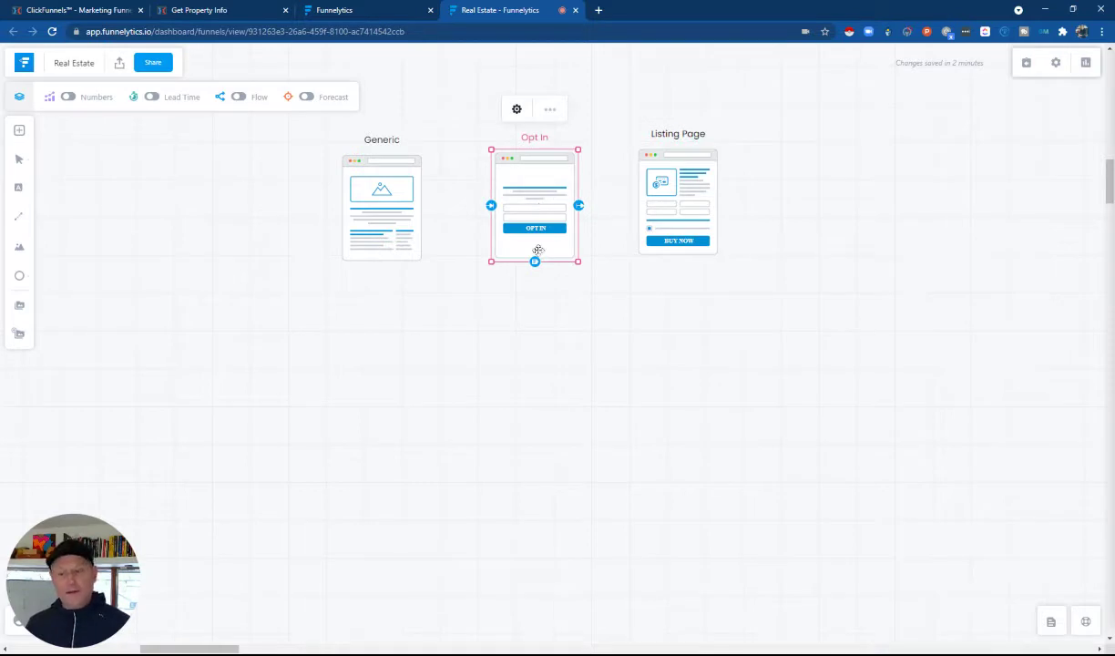
{"action": "left_click", "coordinate": [652, 213]}
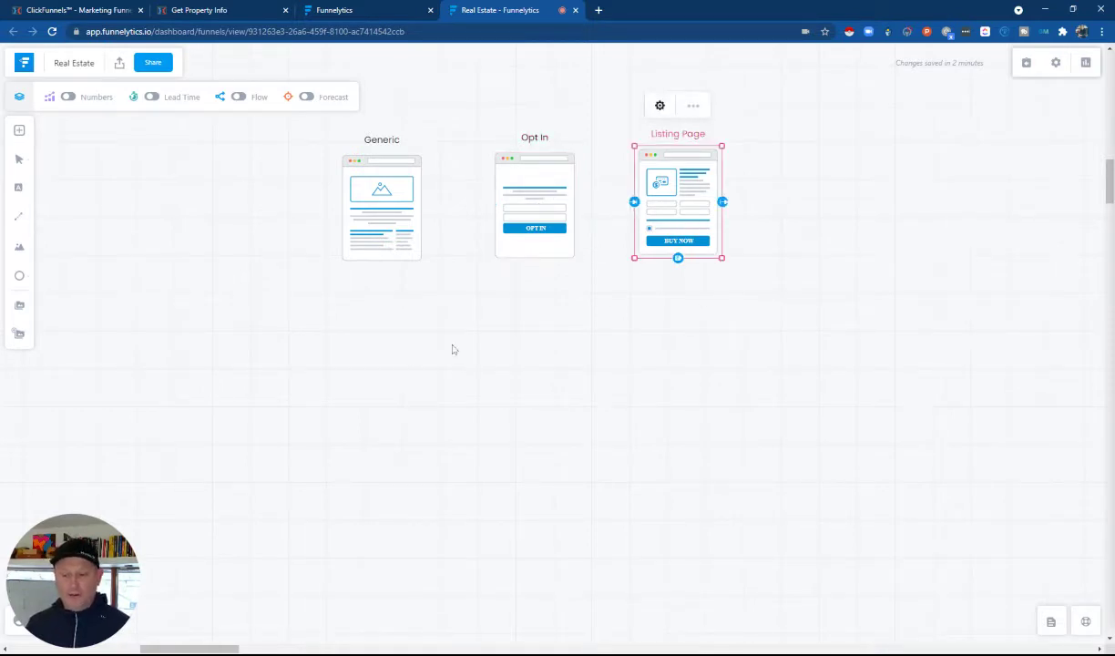
{"action": "left_click", "coordinate": [20, 130]}
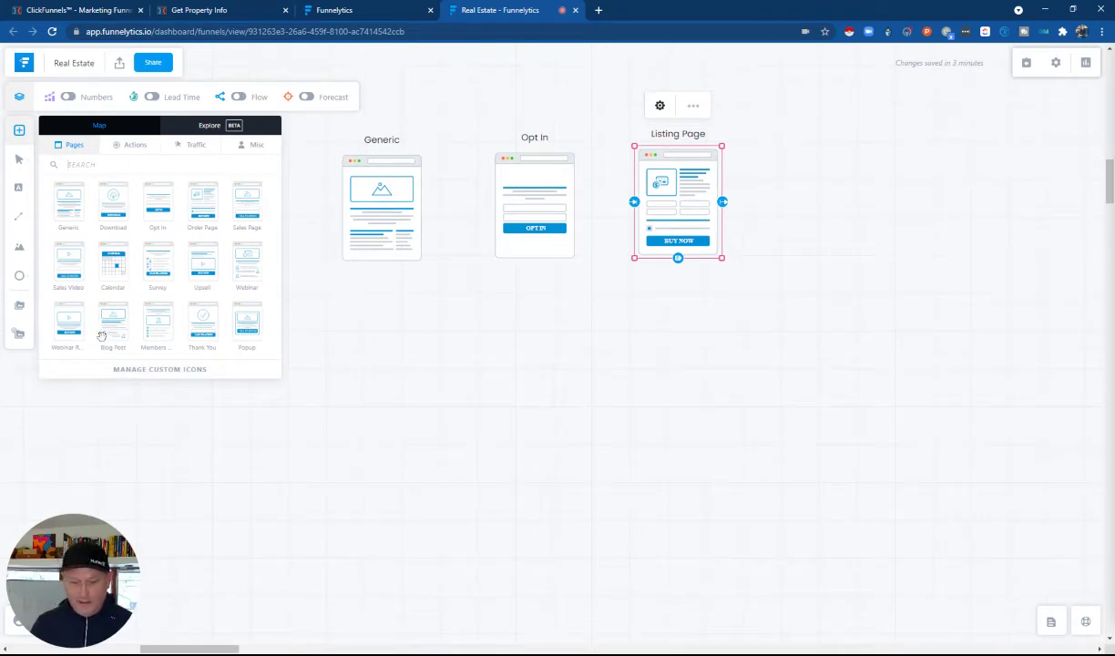
Step: Shift the Generic page further left and add a second Generic page below it
{"action": "left_click", "coordinate": [451, 311]}
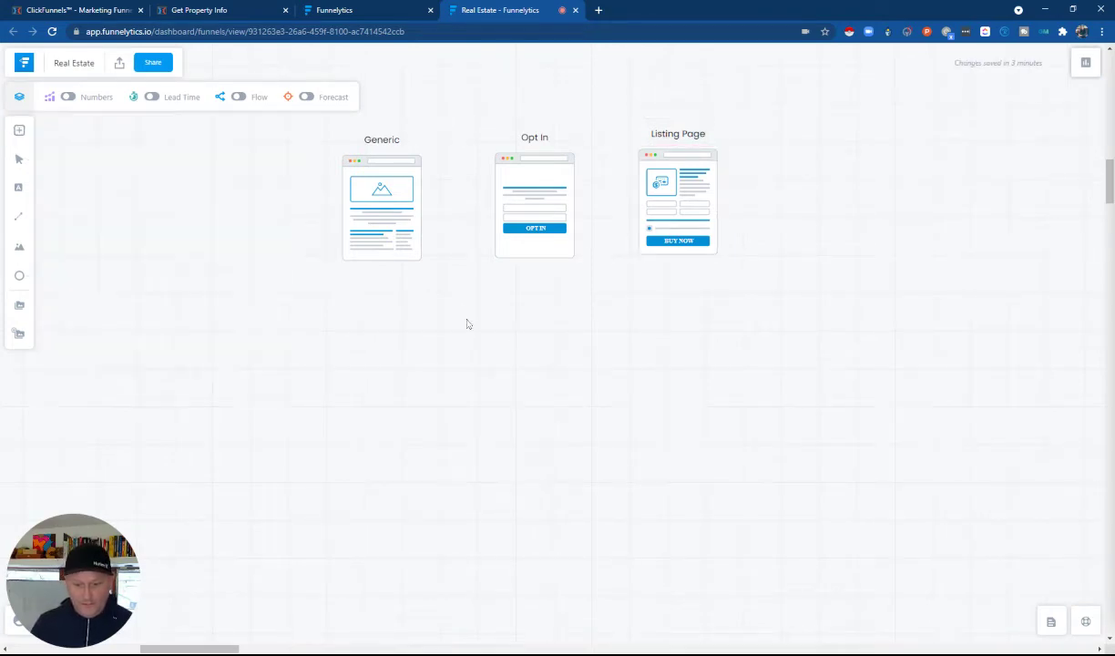
{"action": "left_click", "coordinate": [556, 188]}
{"action": "left_click", "coordinate": [380, 202]}
{"action": "left_click_drag", "start_coordinate": [380, 202], "coordinate": [306, 203]}
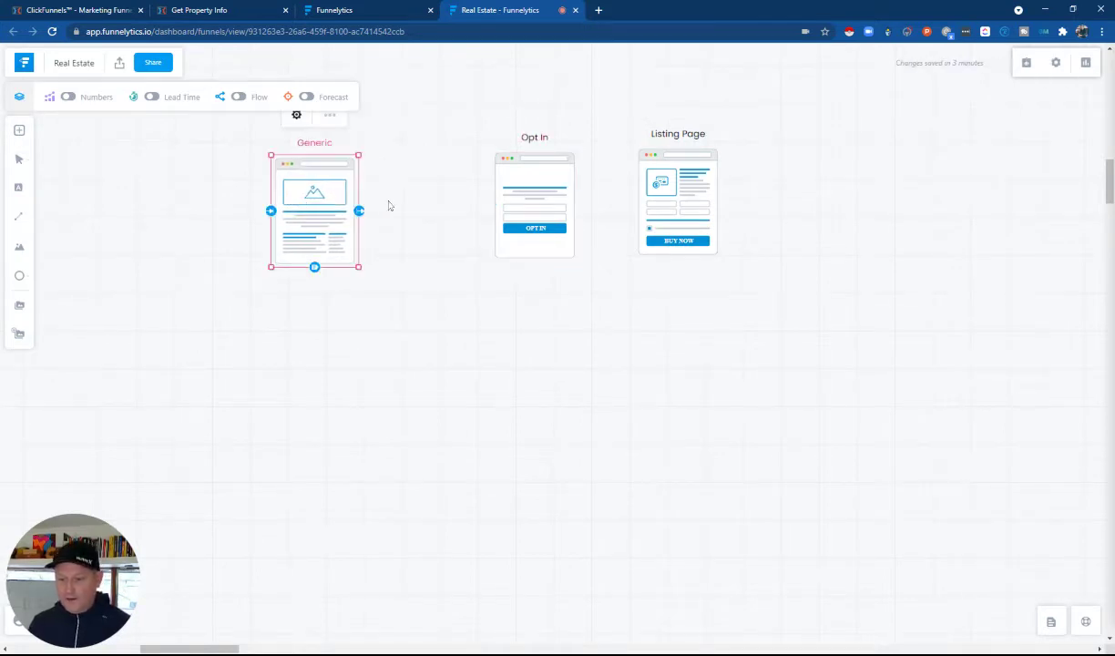
{"action": "left_click", "coordinate": [517, 201]}
{"action": "left_click", "coordinate": [326, 215]}
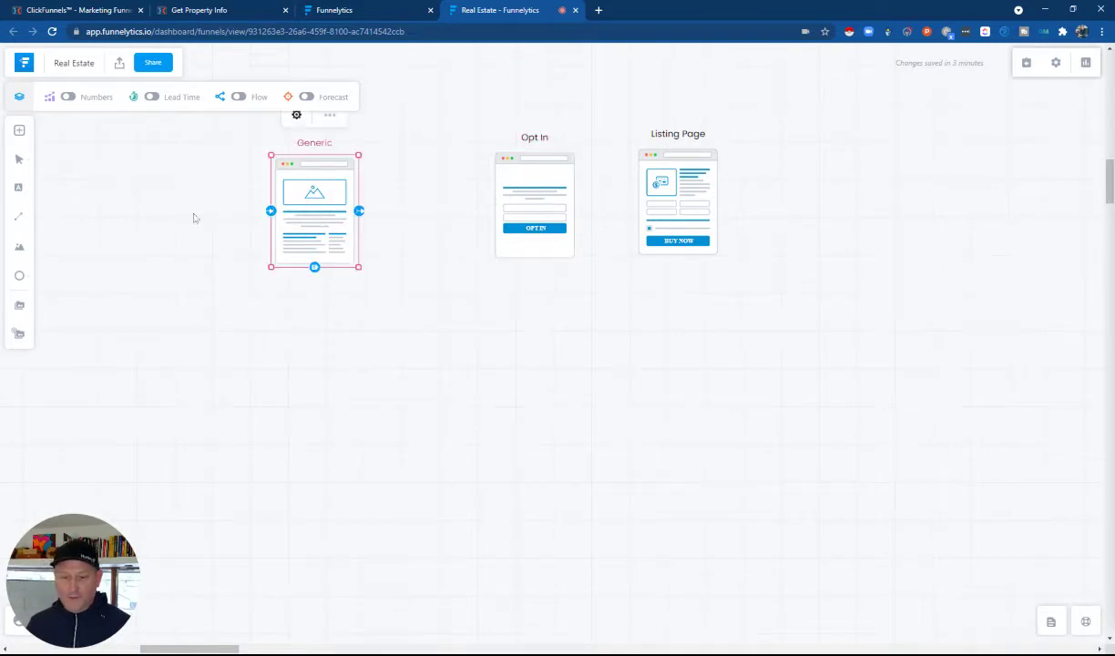
{"action": "left_click", "coordinate": [19, 131]}
{"action": "left_click_drag", "start_coordinate": [57, 199], "coordinate": [313, 334]}
{"action": "left_click", "coordinate": [387, 278]}
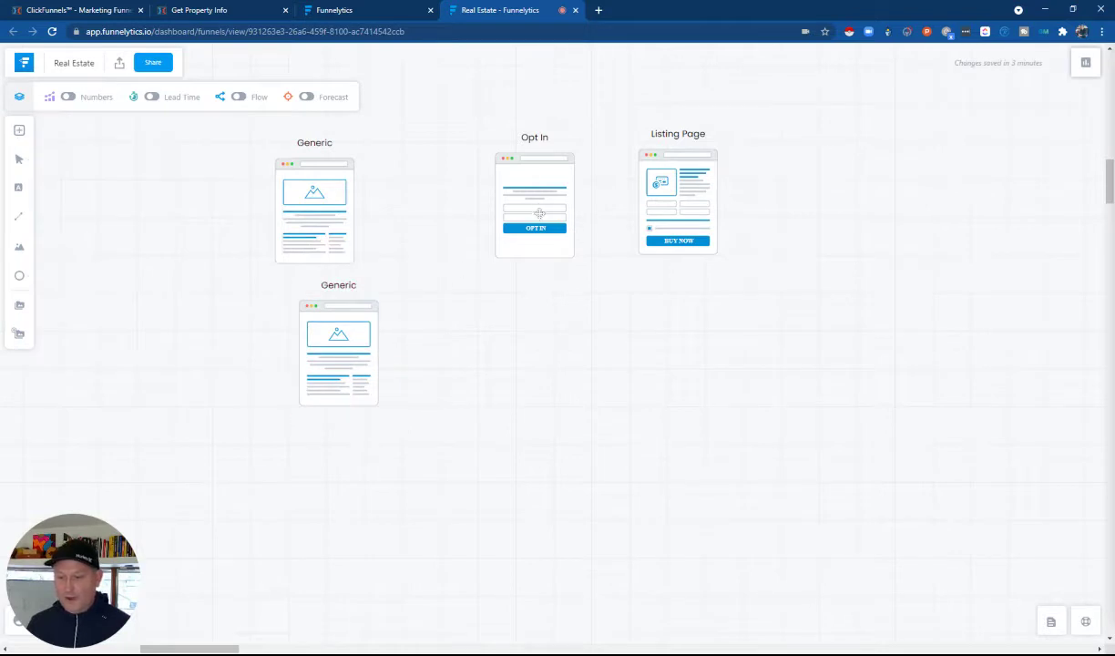
Step: Connect both stacked Generic pages to Opt In, and Opt In to Listing Page
{"action": "left_click", "coordinate": [346, 211]}
{"action": "left_click_drag", "start_coordinate": [359, 210], "coordinate": [496, 200]}
{"action": "left_click", "coordinate": [566, 196]}
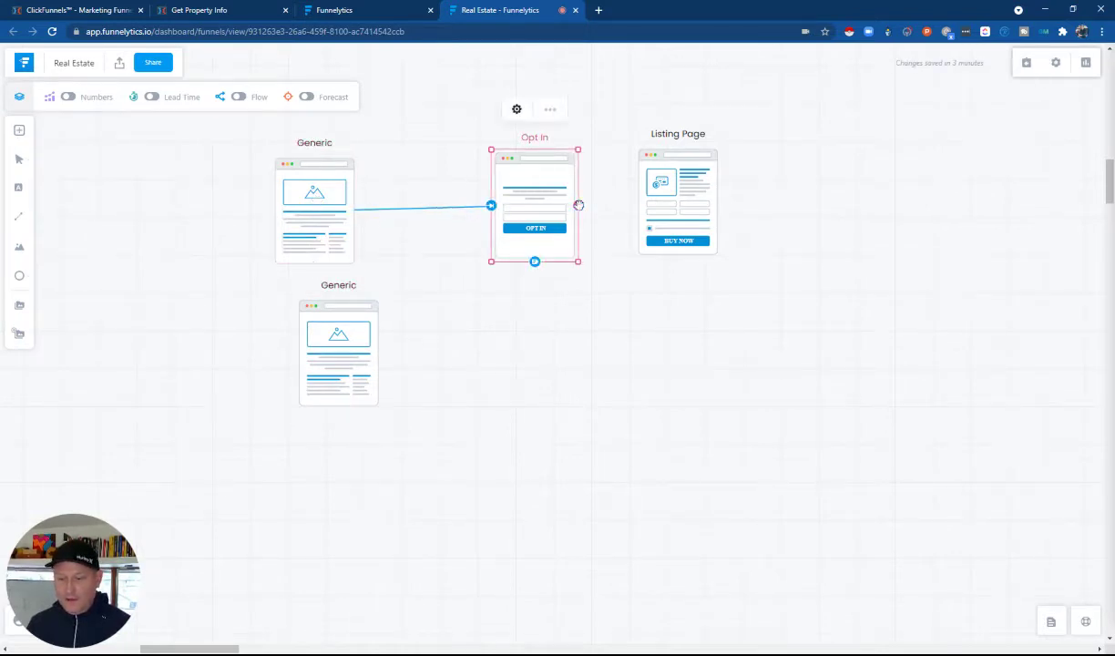
{"action": "left_click_drag", "start_coordinate": [578, 205], "coordinate": [639, 201]}
{"action": "left_click", "coordinate": [357, 320]}
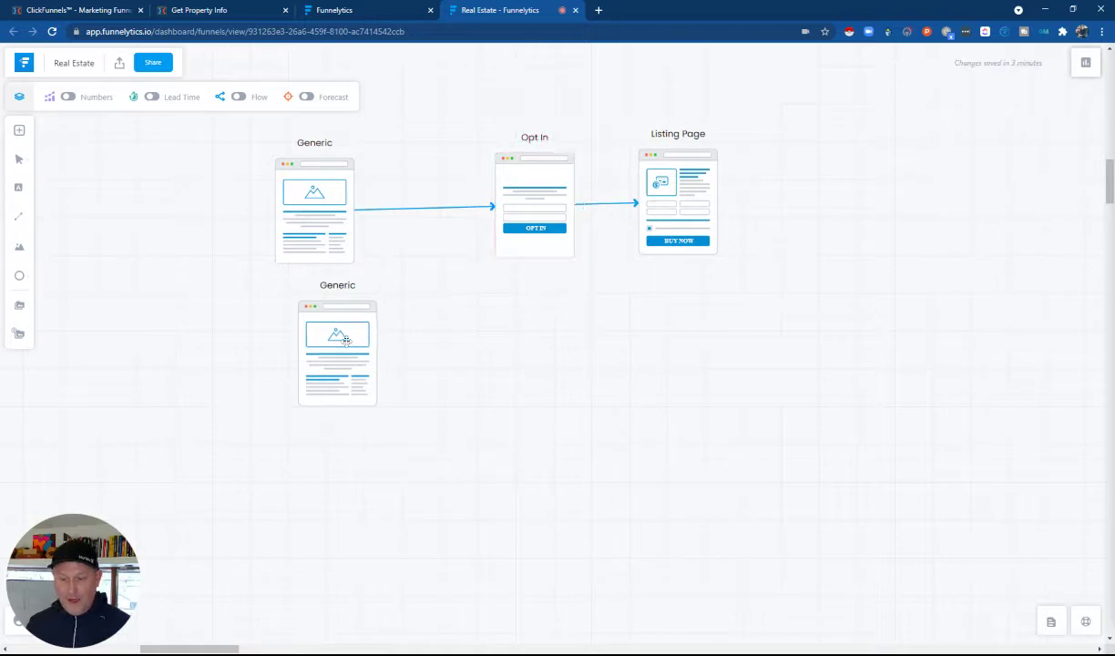
{"action": "left_click_drag", "start_coordinate": [328, 355], "coordinate": [499, 207]}
{"action": "left_click", "coordinate": [298, 353]}
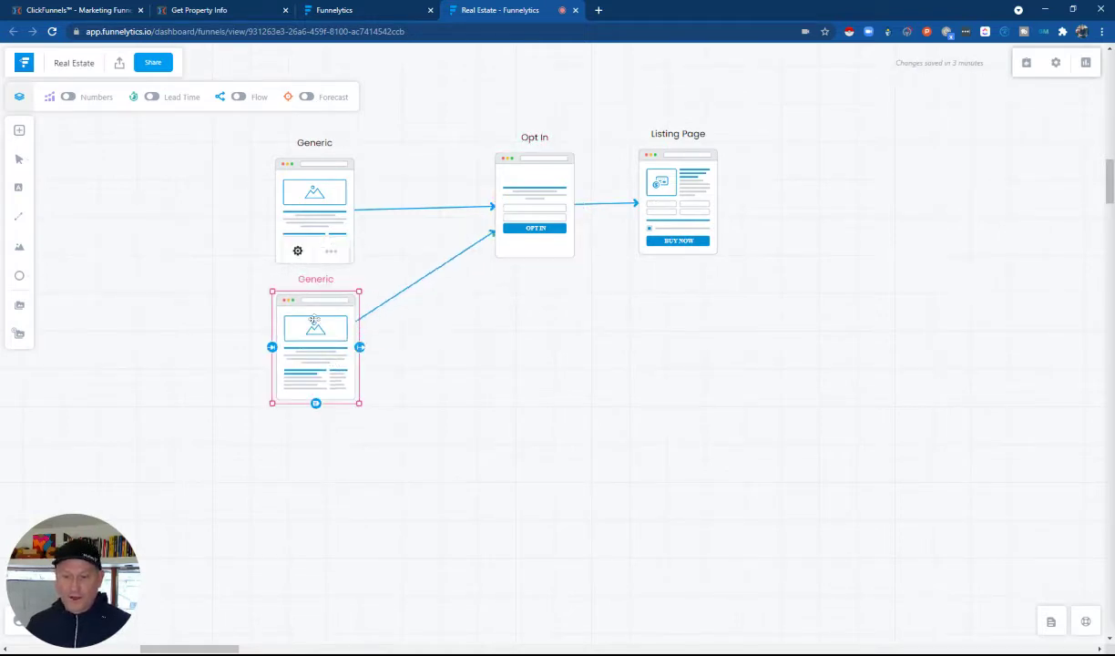
{"action": "left_click_drag", "start_coordinate": [301, 306], "coordinate": [335, 390]}
{"action": "left_click_drag", "start_coordinate": [315, 234], "coordinate": [354, 335]}
{"action": "left_click", "coordinate": [19, 129]}
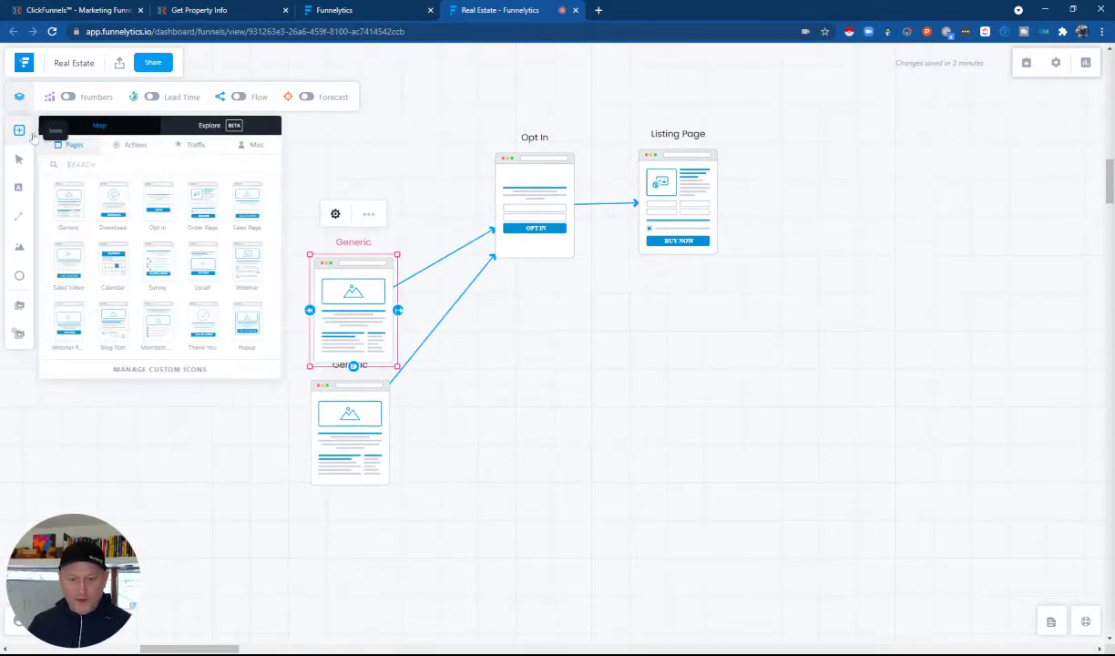
{"action": "left_click", "coordinate": [194, 147]}
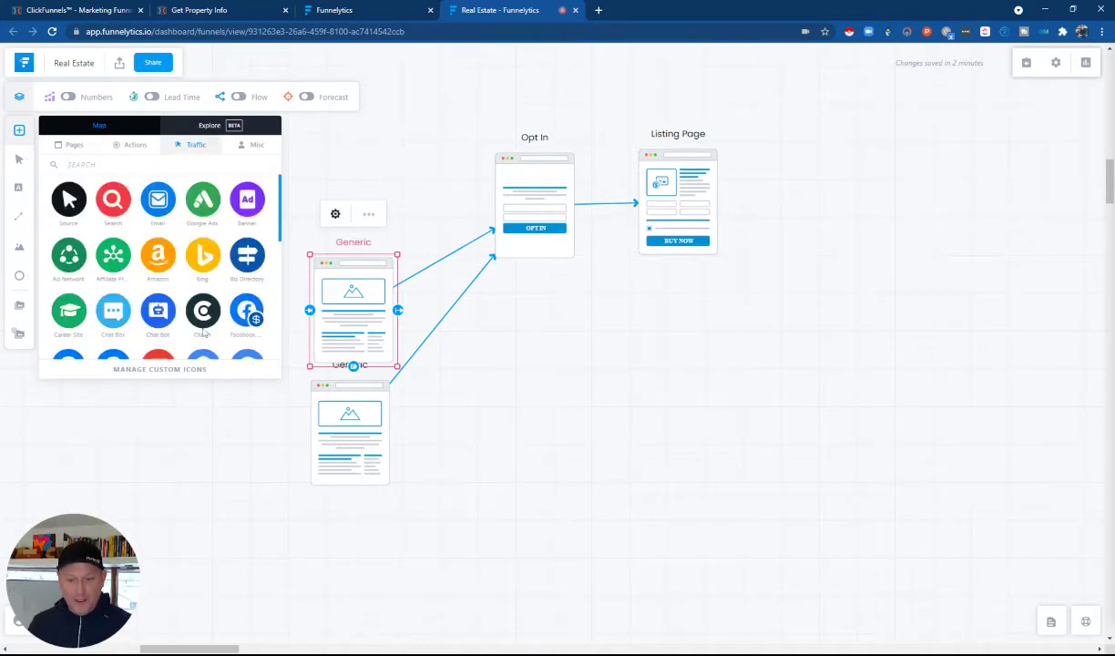
Step: Add Facebook and Google traffic sources connected to Opt In, then go to the Get Property Info tab
{"action": "scroll", "coordinate": [259, 290], "scroll_direction": "down", "scroll_amount": 1}
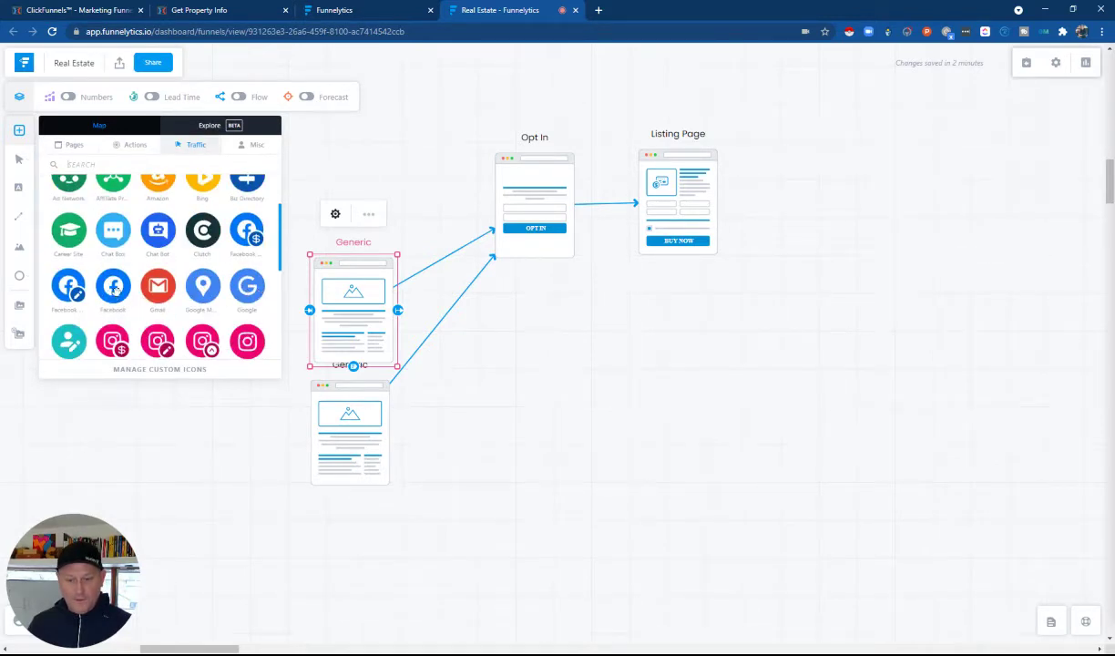
{"action": "left_click_drag", "start_coordinate": [113, 286], "coordinate": [498, 197]}
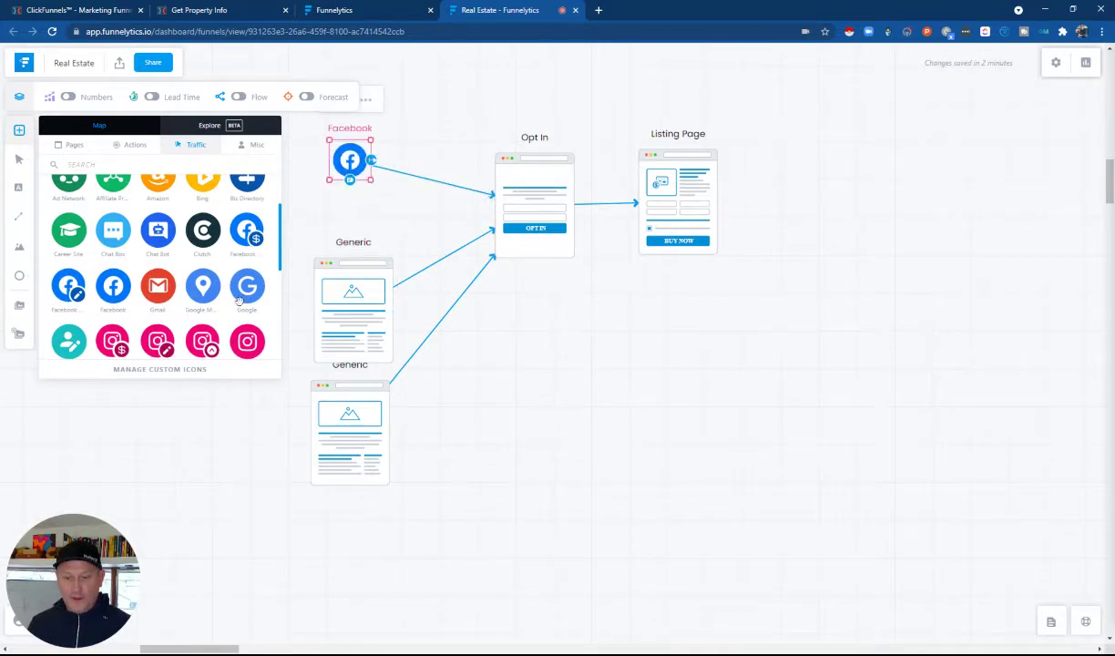
{"action": "left_click_drag", "start_coordinate": [239, 268], "coordinate": [498, 196]}
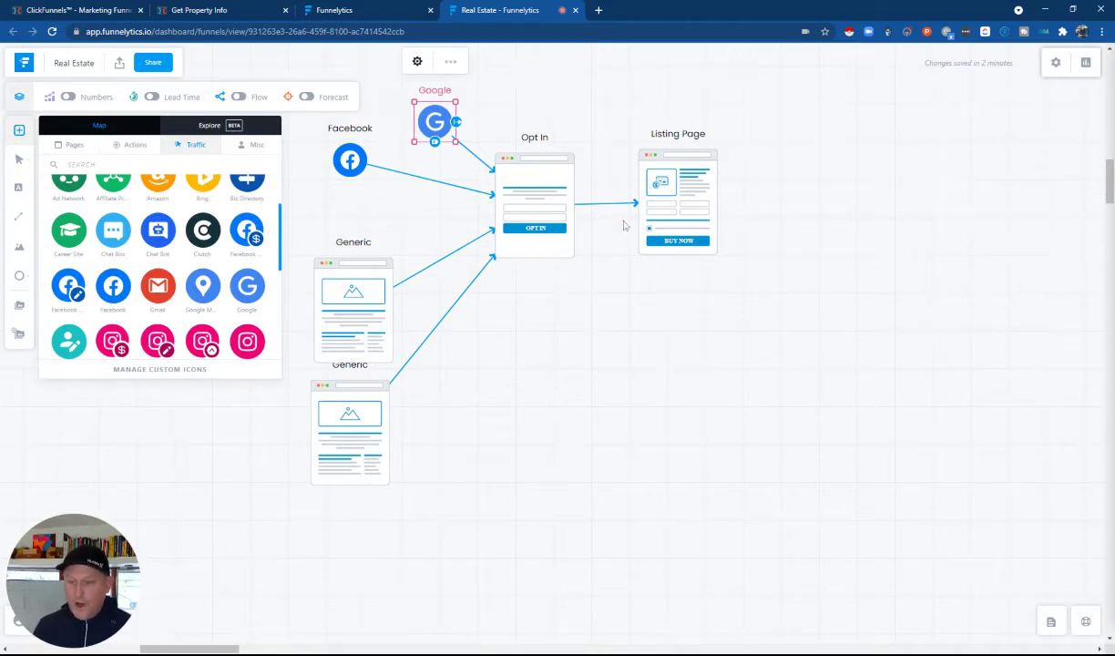
{"action": "left_click", "coordinate": [198, 11]}
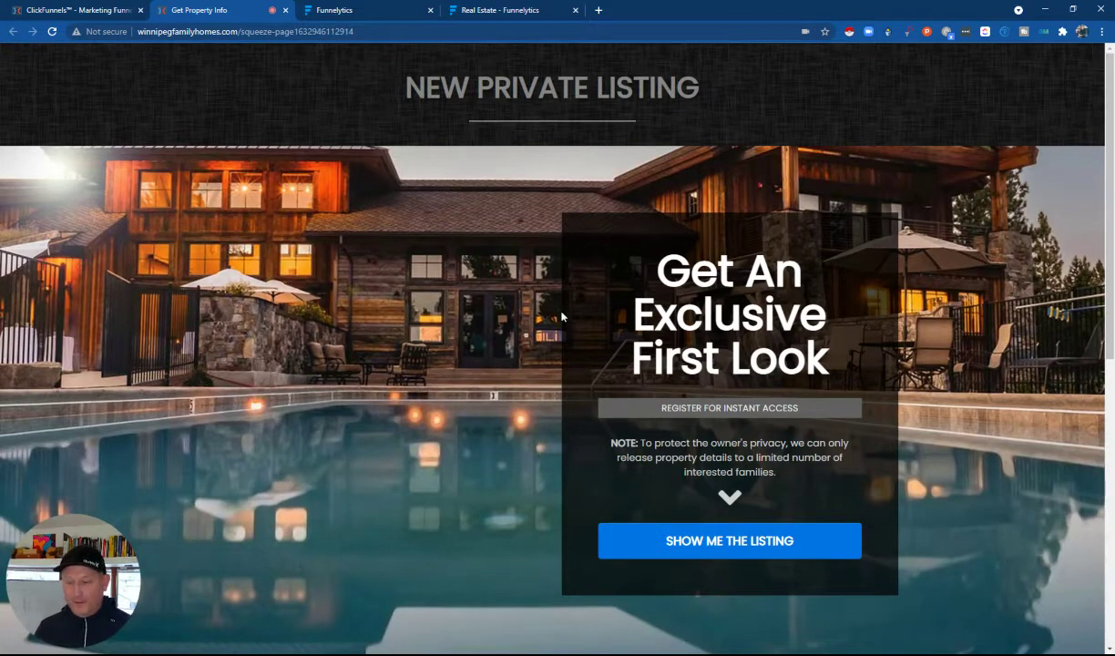
Step: Scroll the Get Property Info squeeze page, check the funnel map, and return to the page
{"action": "scroll", "coordinate": [376, 285], "scroll_direction": "down", "scroll_amount": 1}
{"action": "scroll", "coordinate": [376, 286], "scroll_direction": "up", "scroll_amount": 1}
{"action": "scroll", "coordinate": [392, 284], "scroll_direction": "down", "scroll_amount": 1}
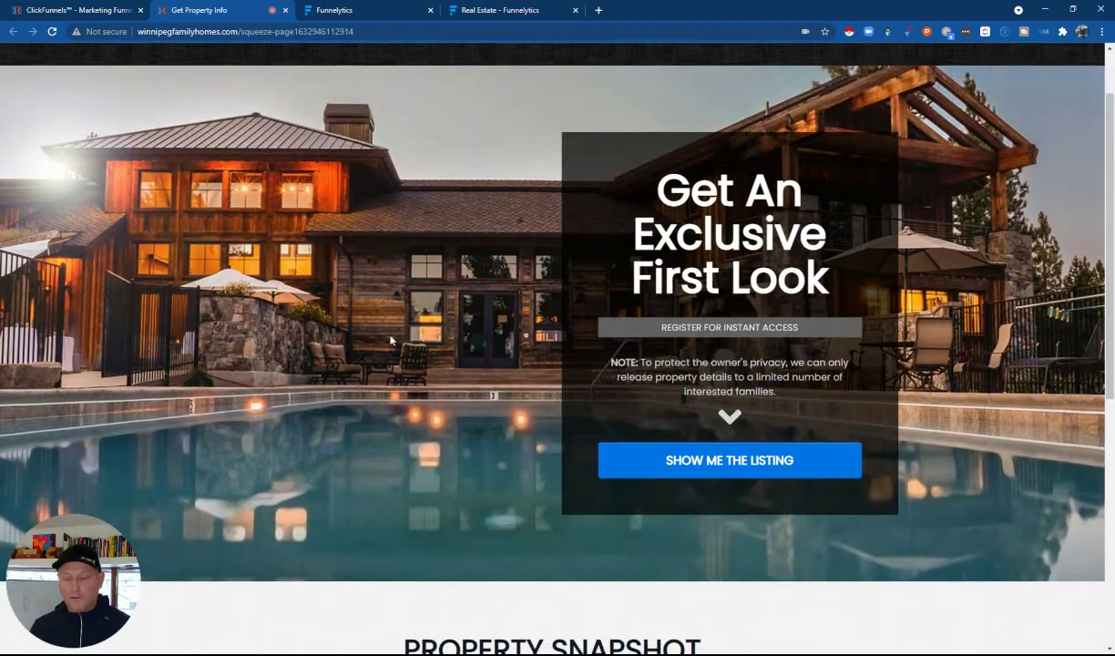
{"action": "scroll", "coordinate": [392, 337], "scroll_direction": "down", "scroll_amount": 5}
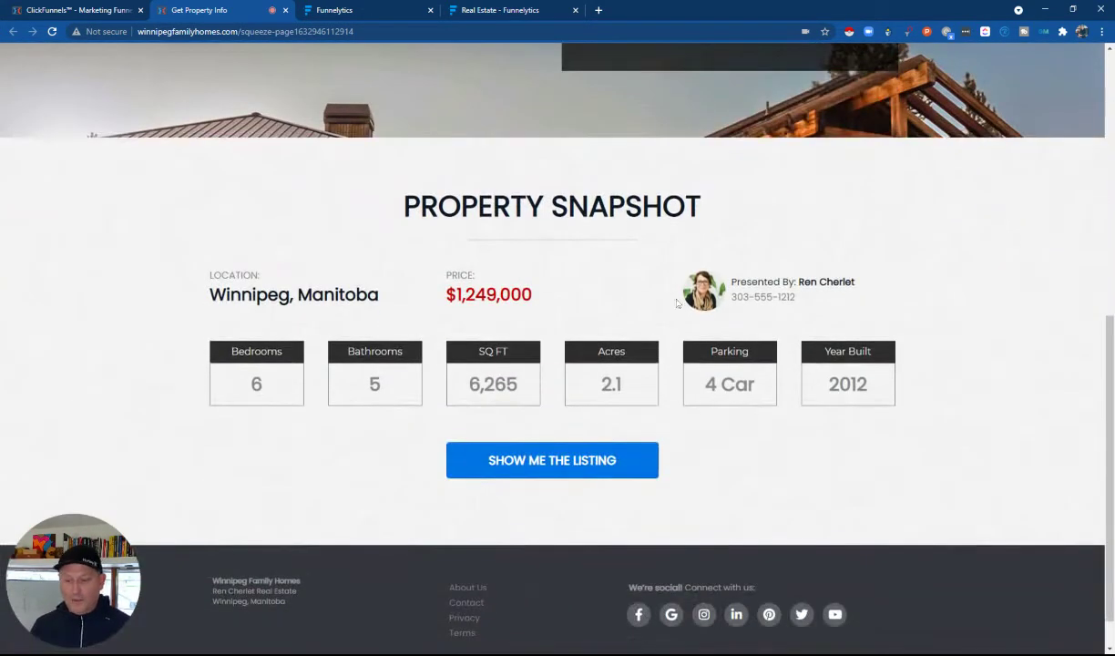
{"action": "scroll", "coordinate": [339, 353], "scroll_direction": "down", "scroll_amount": 1}
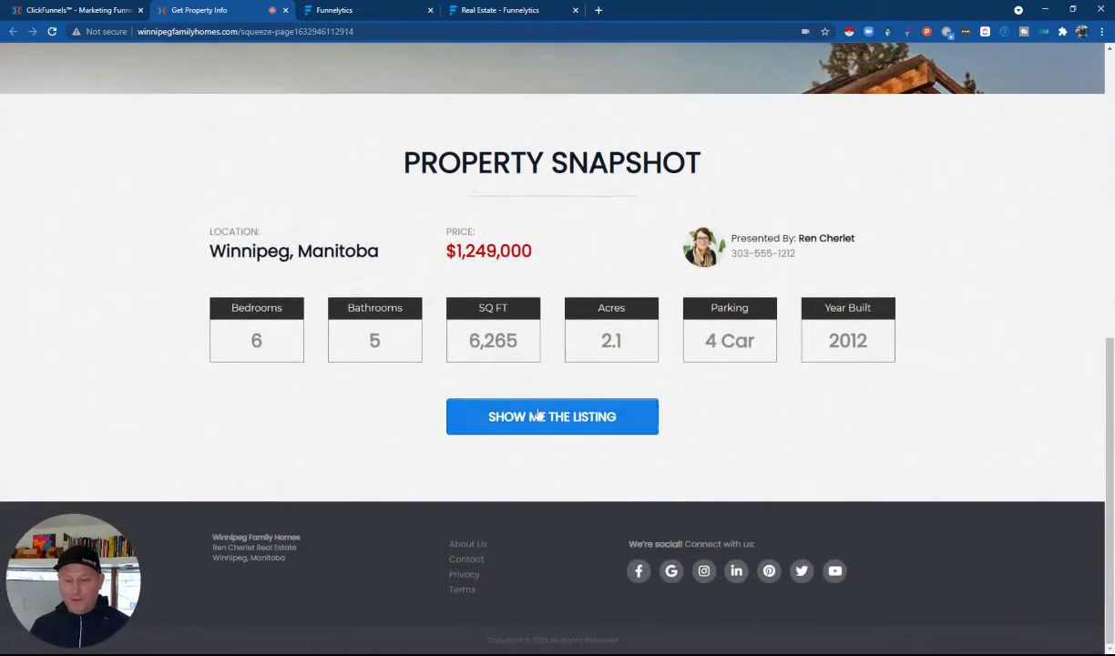
{"action": "scroll", "coordinate": [563, 368], "scroll_direction": "up", "scroll_amount": 7}
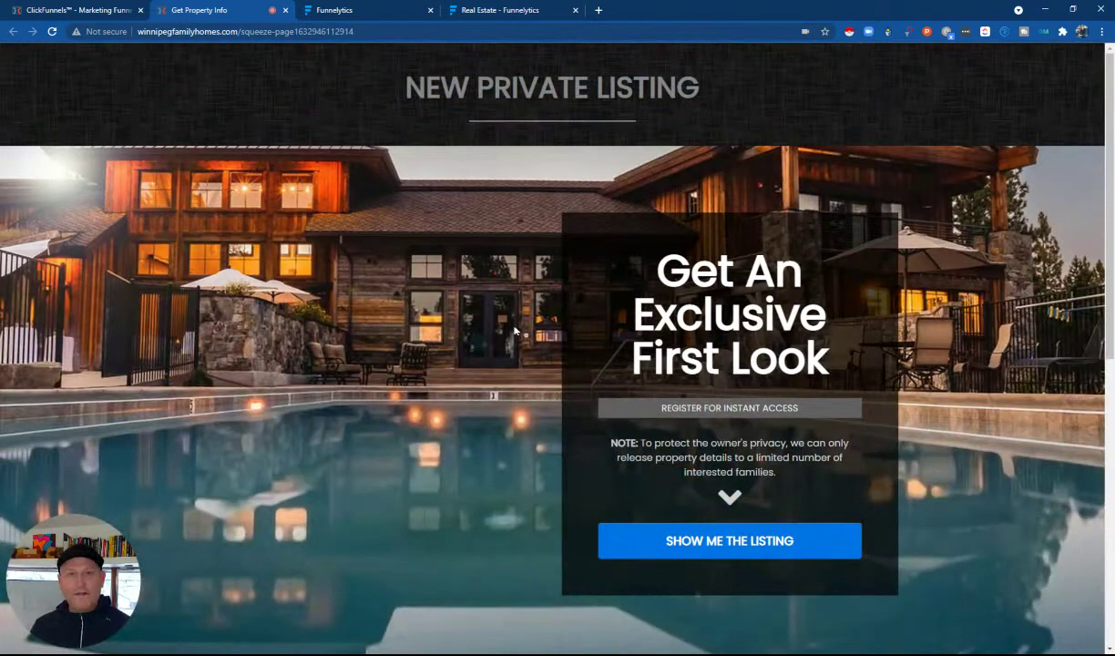
{"action": "left_click", "coordinate": [490, 10]}
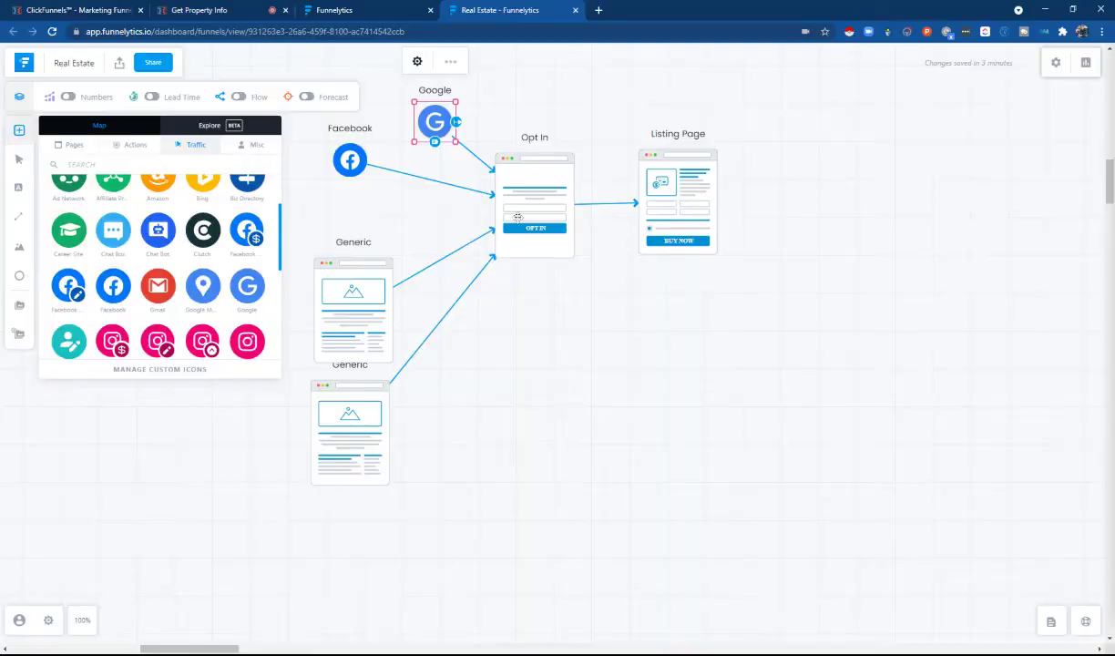
{"action": "left_click", "coordinate": [236, 12]}
{"action": "scroll", "coordinate": [659, 458], "scroll_direction": "down", "scroll_amount": 2}
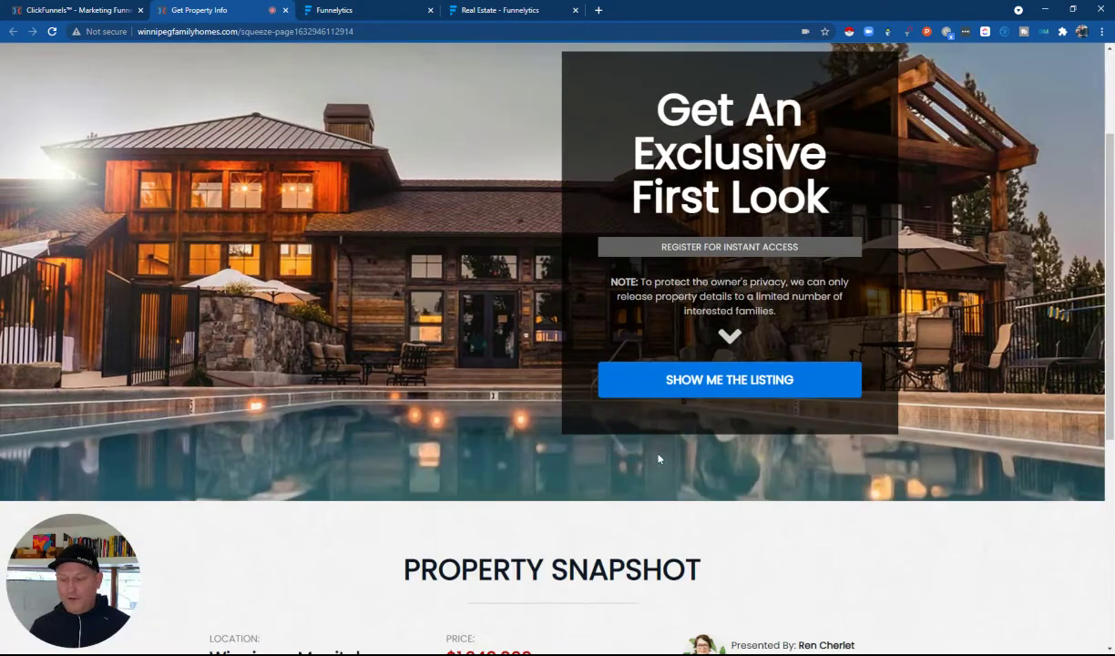
Step: Submit the SHOW ME THE LISTING opt-in form to reach the Featured Home page
{"action": "left_click", "coordinate": [718, 379]}
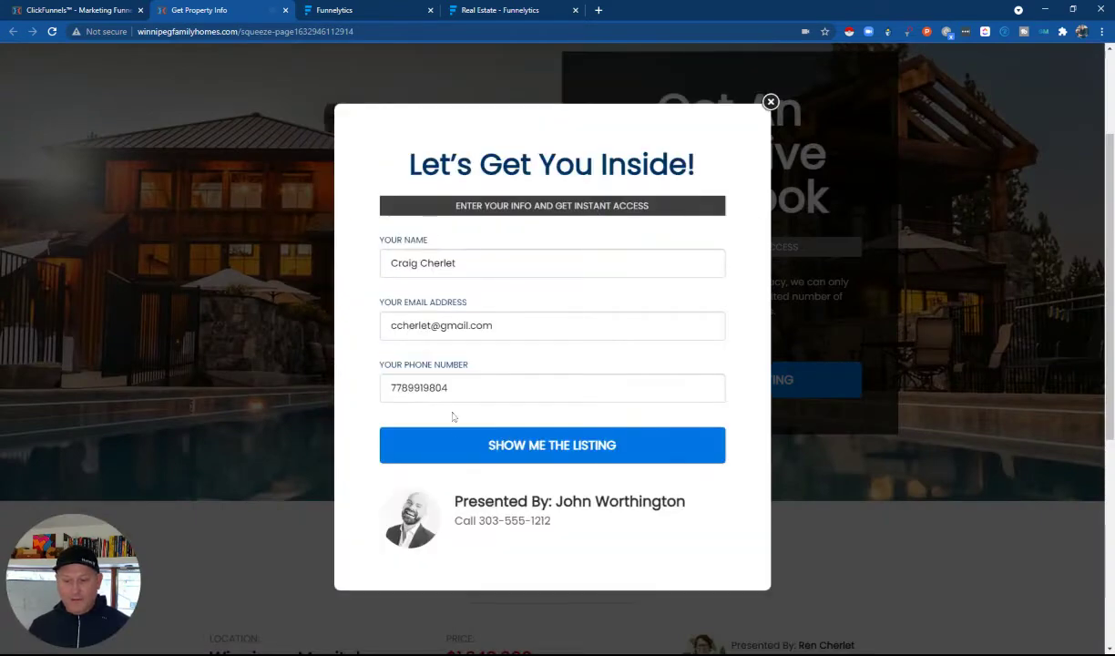
{"action": "left_click", "coordinate": [555, 446]}
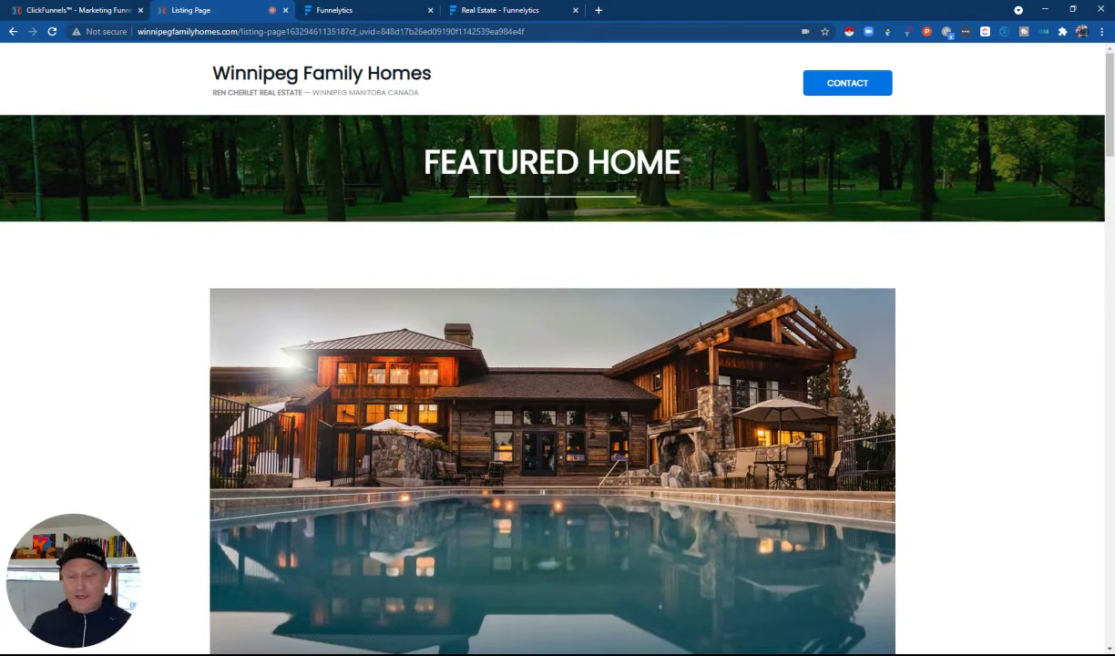
{"action": "scroll", "coordinate": [442, 389], "scroll_direction": "down", "scroll_amount": 4}
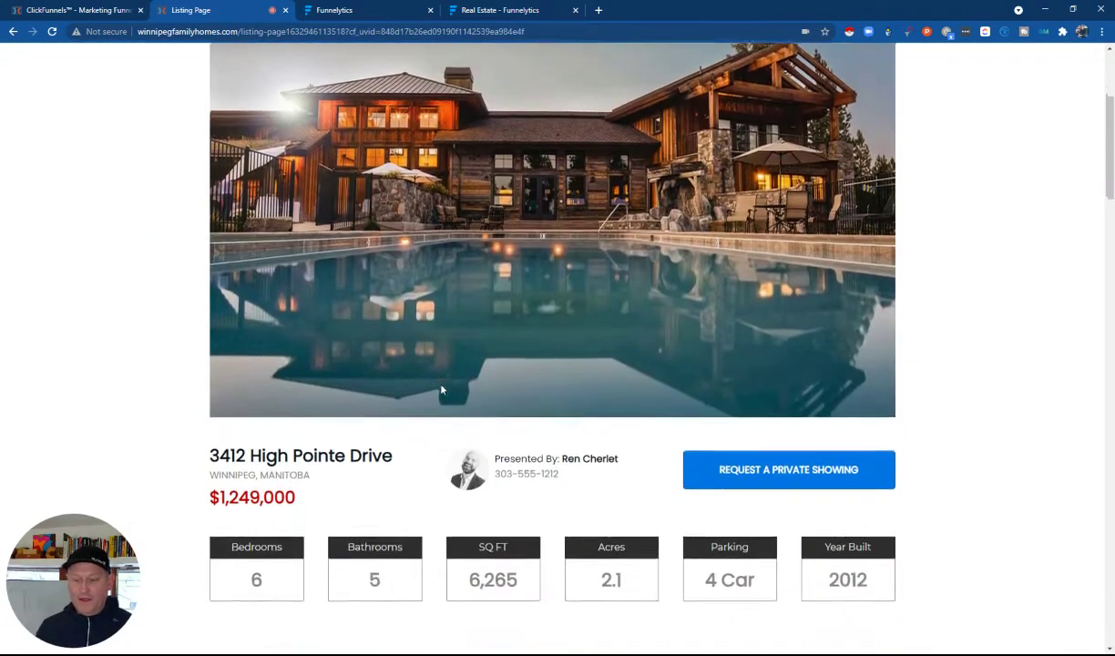
{"action": "scroll", "coordinate": [442, 389], "scroll_direction": "down", "scroll_amount": 1}
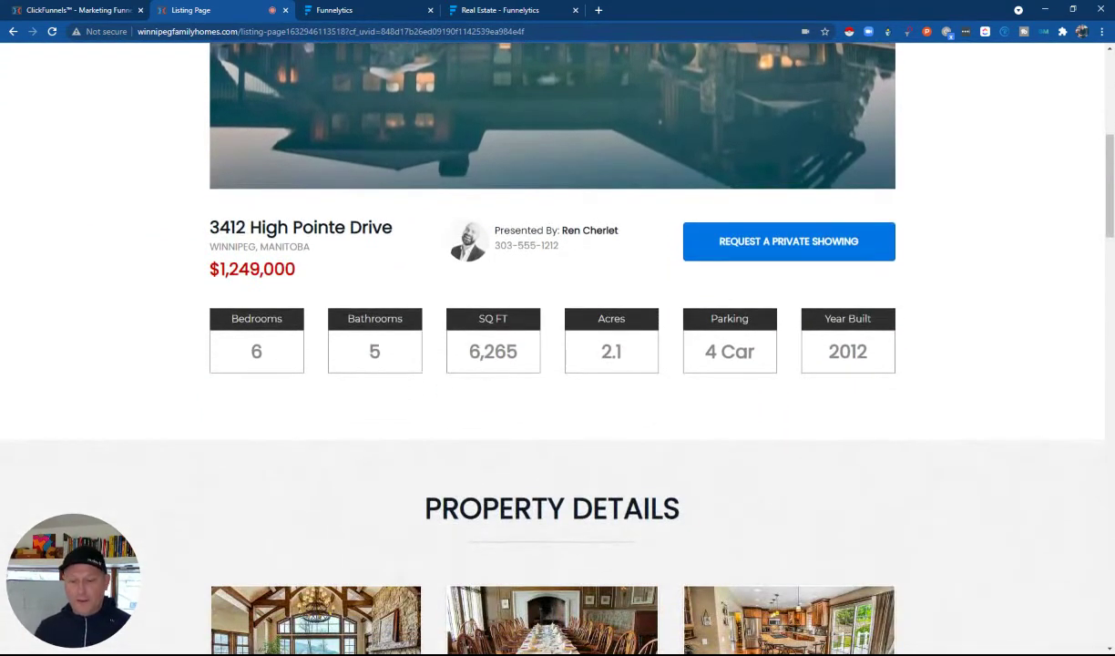
{"action": "scroll", "coordinate": [789, 374], "scroll_direction": "down", "scroll_amount": 3}
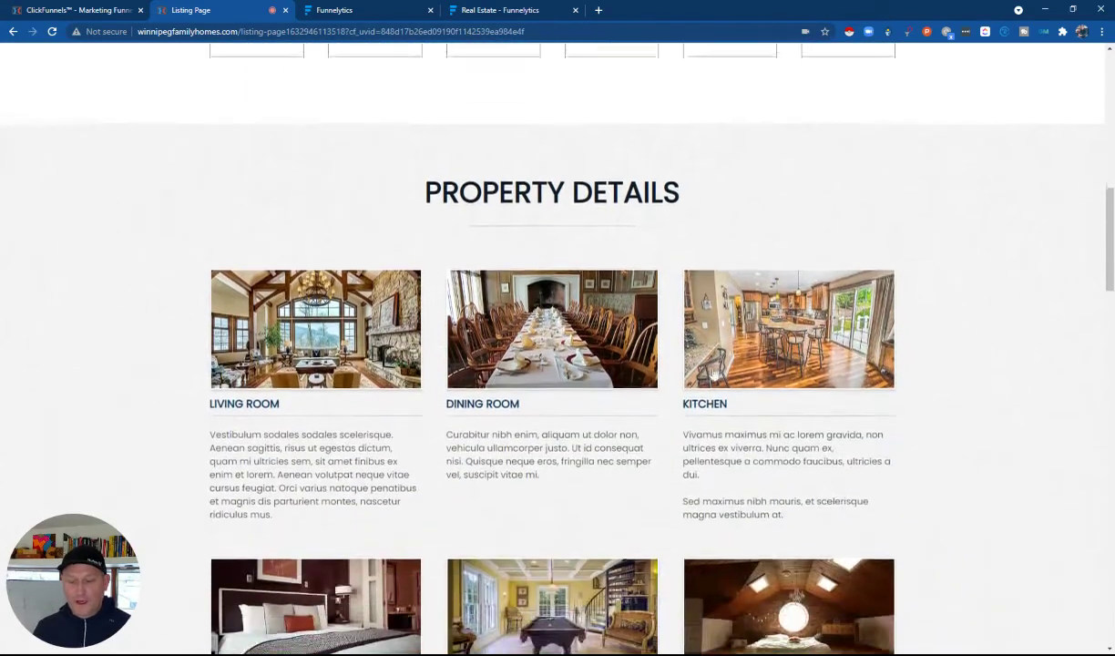
{"action": "scroll", "coordinate": [605, 379], "scroll_direction": "down", "scroll_amount": 2}
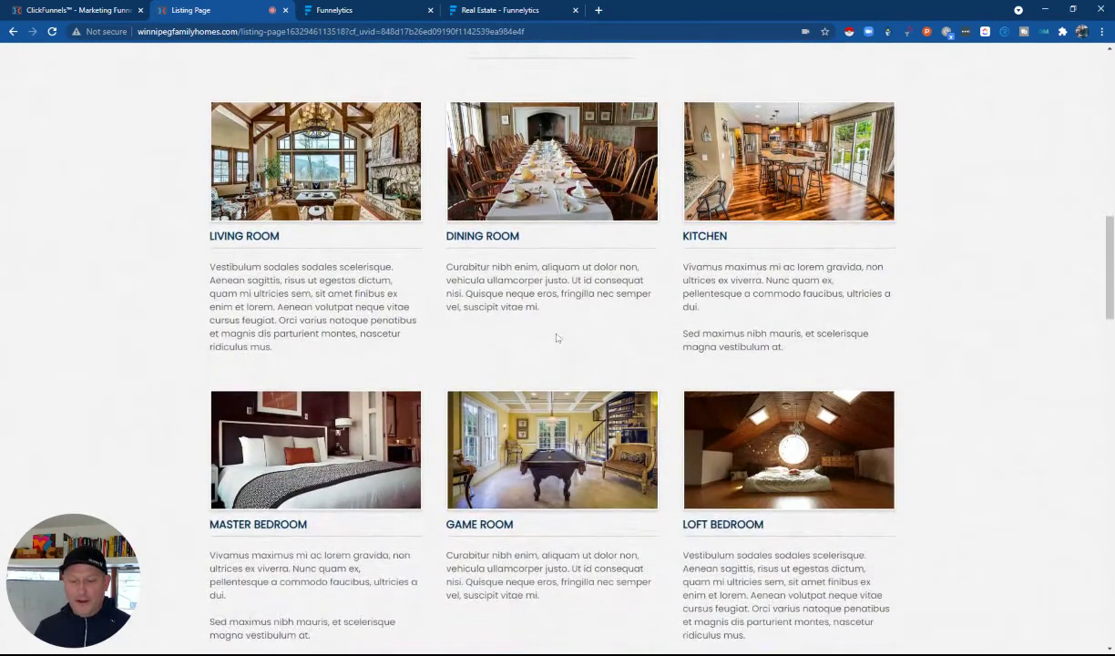
{"action": "scroll", "coordinate": [562, 342], "scroll_direction": "down", "scroll_amount": 4}
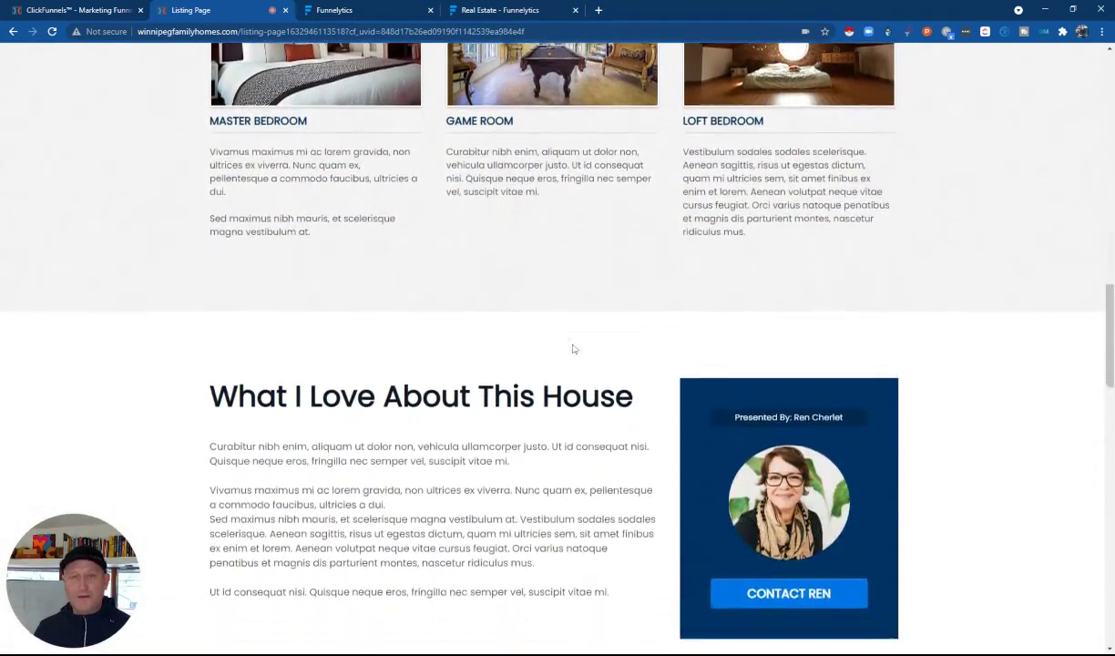
{"action": "scroll", "coordinate": [574, 349], "scroll_direction": "down", "scroll_amount": 2}
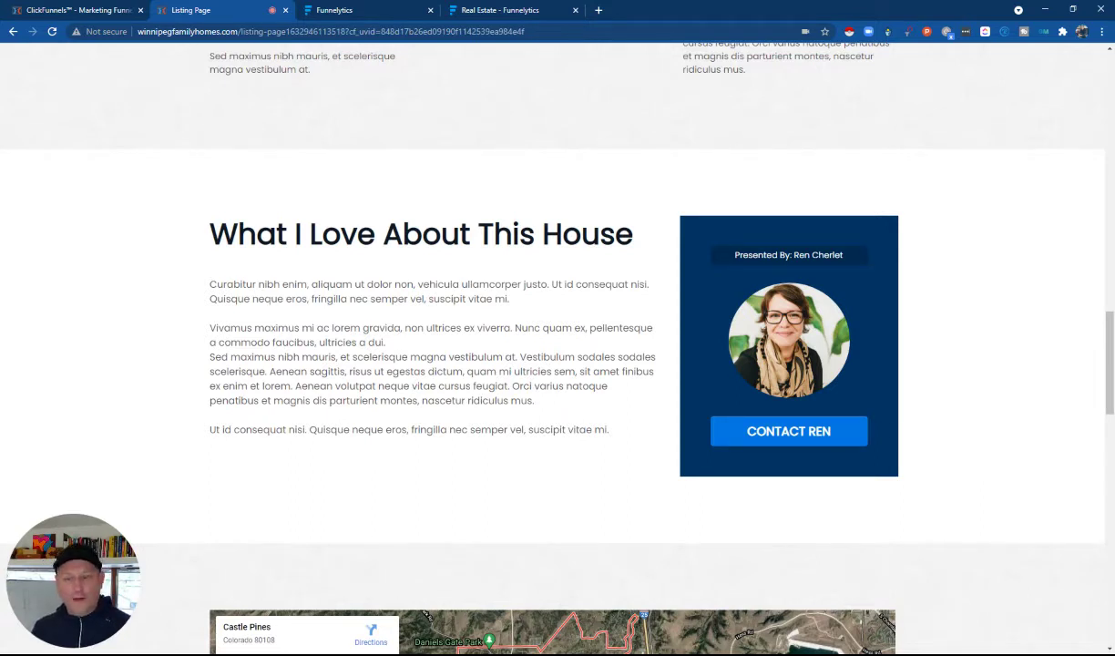
{"action": "scroll", "coordinate": [532, 342], "scroll_direction": "down", "scroll_amount": 5}
{"action": "scroll", "coordinate": [593, 384], "scroll_direction": "down", "scroll_amount": 2}
{"action": "scroll", "coordinate": [411, 394], "scroll_direction": "up", "scroll_amount": 1}
{"action": "scroll", "coordinate": [410, 395], "scroll_direction": "down", "scroll_amount": 6}
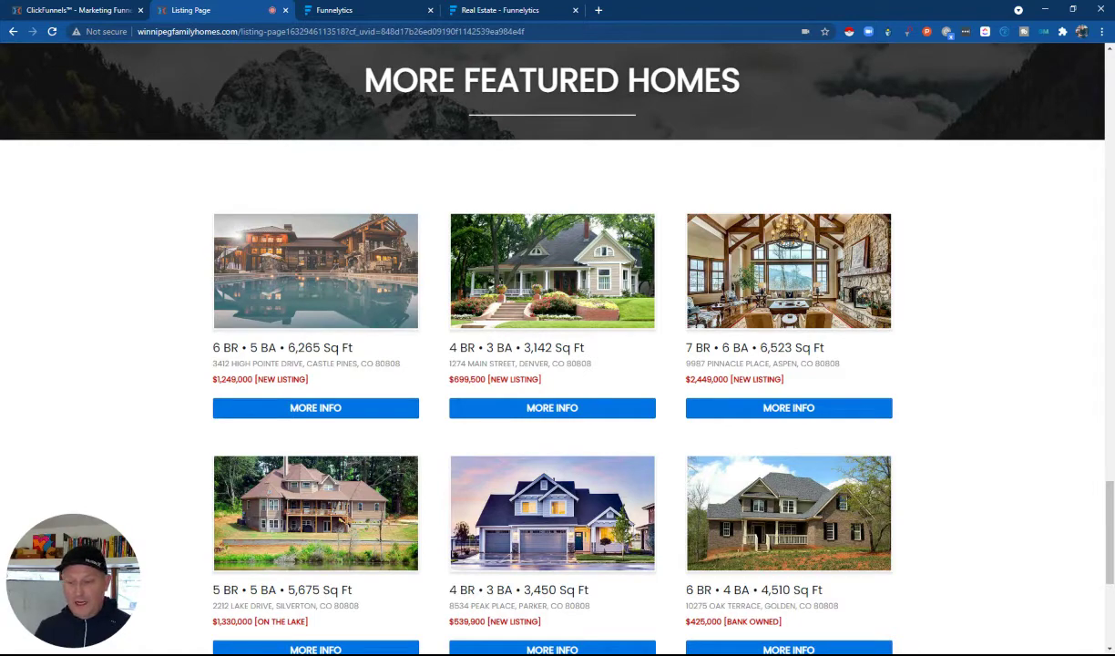
{"action": "scroll", "coordinate": [346, 314], "scroll_direction": "down", "scroll_amount": 2}
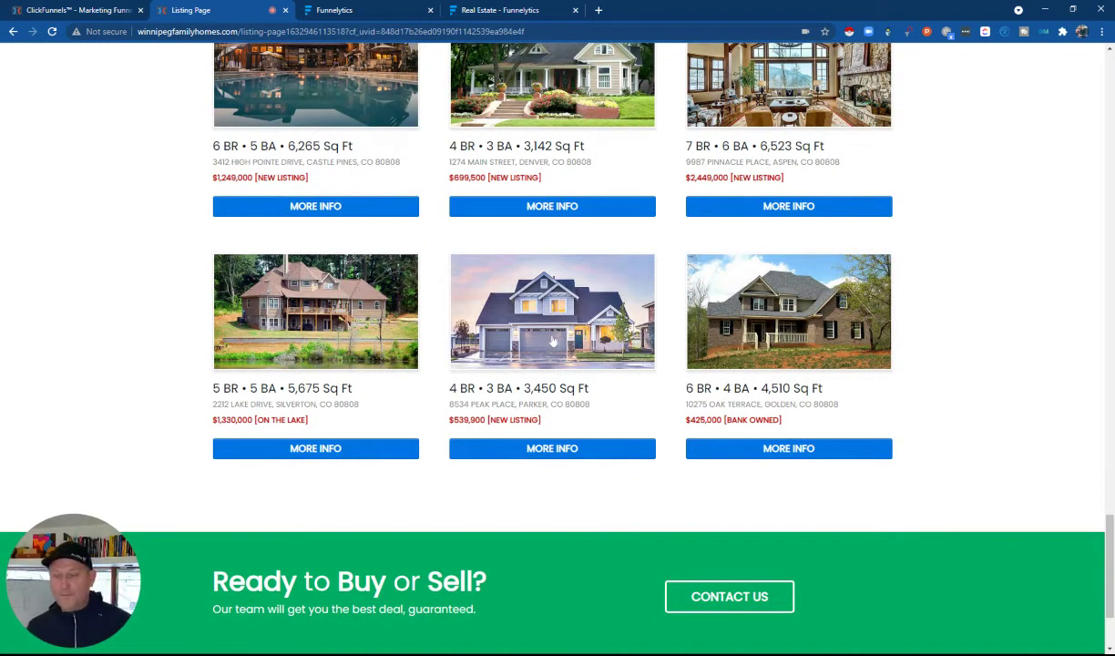
{"action": "scroll", "coordinate": [547, 342], "scroll_direction": "down", "scroll_amount": 2}
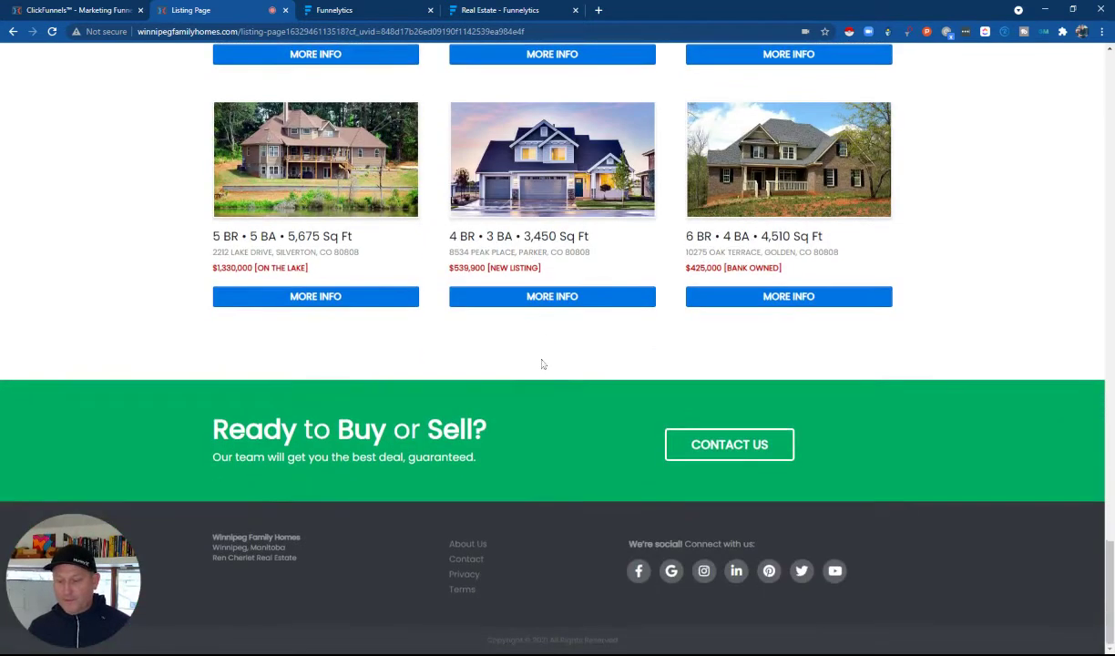
{"action": "left_click", "coordinate": [679, 442]}
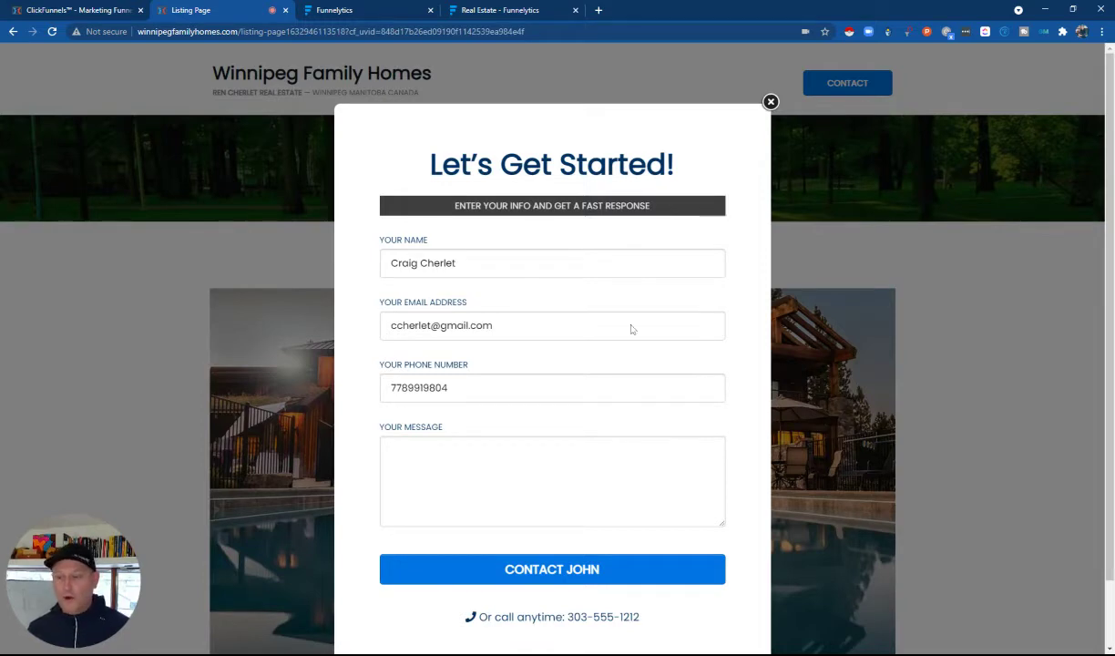
{"action": "left_click", "coordinate": [770, 102]}
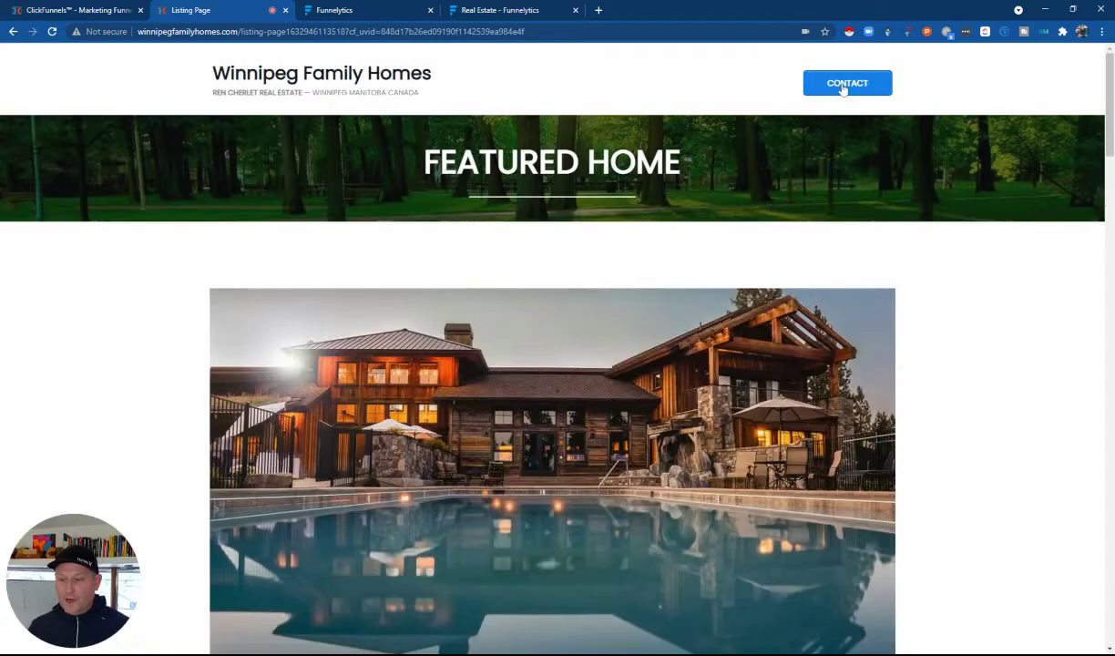
{"action": "scroll", "coordinate": [729, 154], "scroll_direction": "down", "scroll_amount": 5}
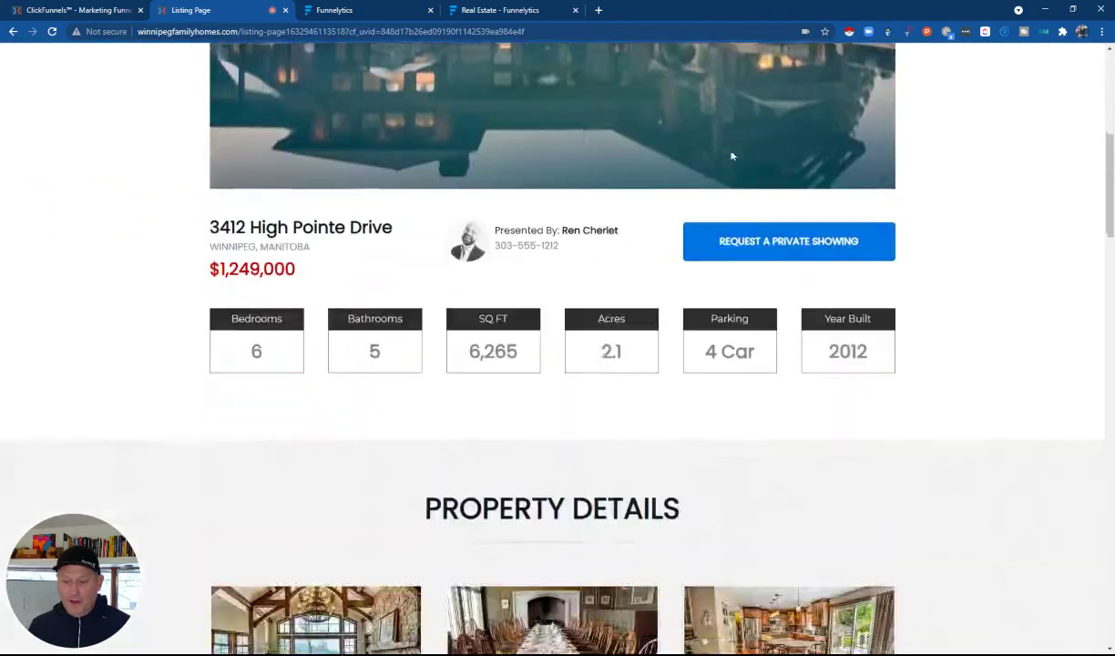
{"action": "scroll", "coordinate": [731, 157], "scroll_direction": "down", "scroll_amount": 15}
{"action": "scroll", "coordinate": [724, 162], "scroll_direction": "up", "scroll_amount": 6}
{"action": "scroll", "coordinate": [710, 157], "scroll_direction": "up", "scroll_amount": 14}
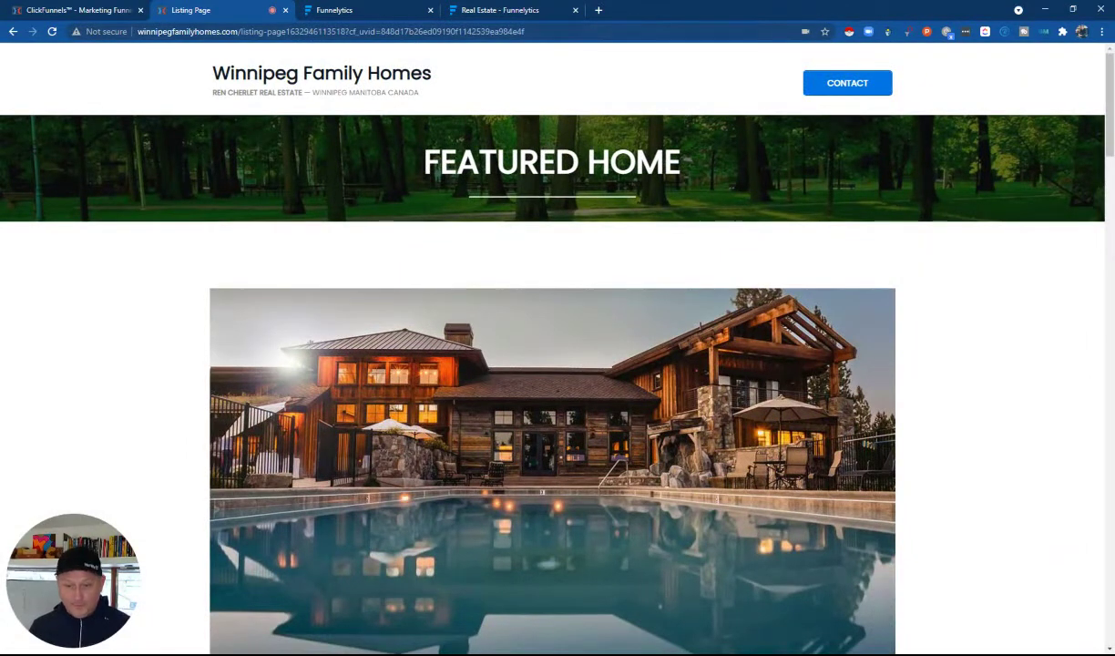
Step: Open the Listing Page step in the ClickFunnels Real Estate Listing funnel
{"action": "left_click", "coordinate": [60, 10]}
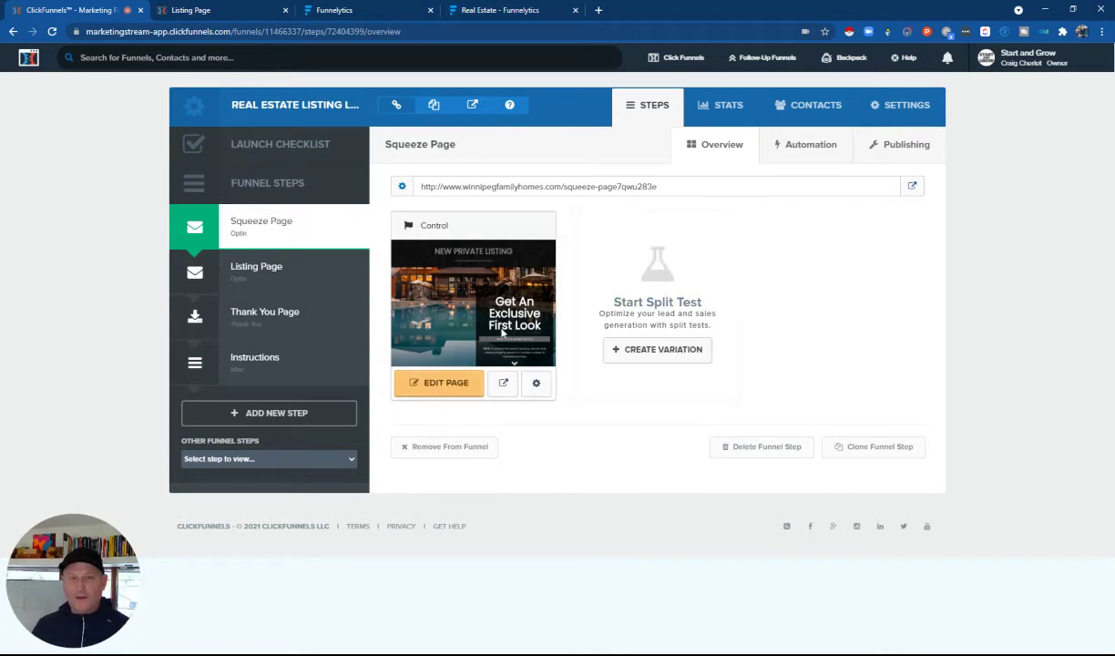
{"action": "left_click", "coordinate": [276, 266]}
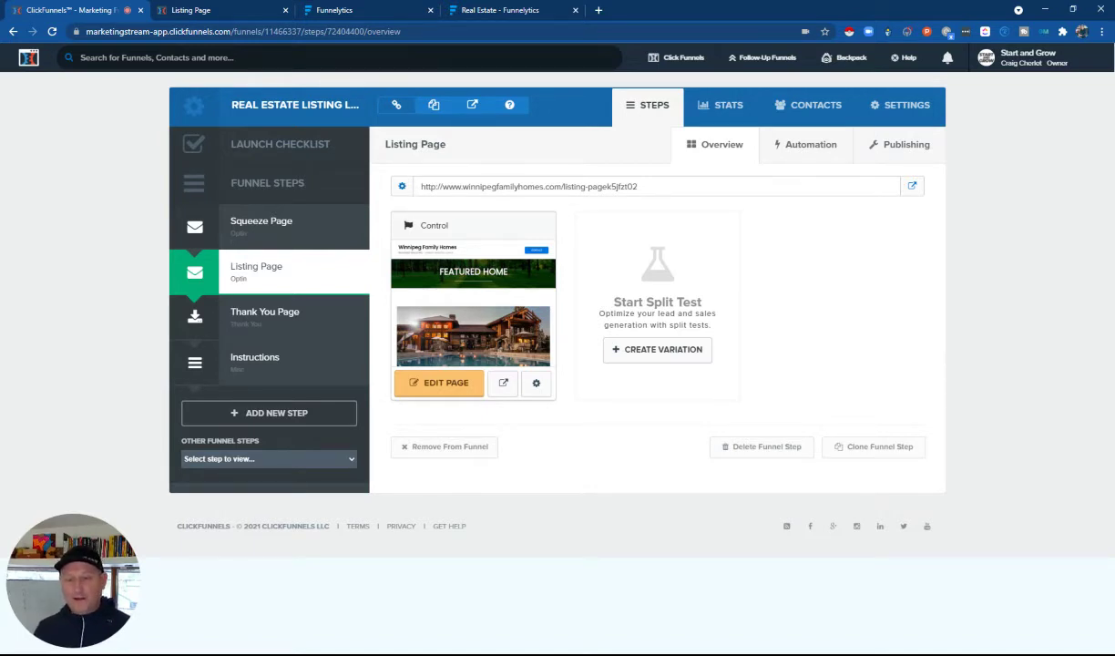
Step: View the Thank You Page step, then choose About from Other Funnel Steps
{"action": "left_click", "coordinate": [277, 321]}
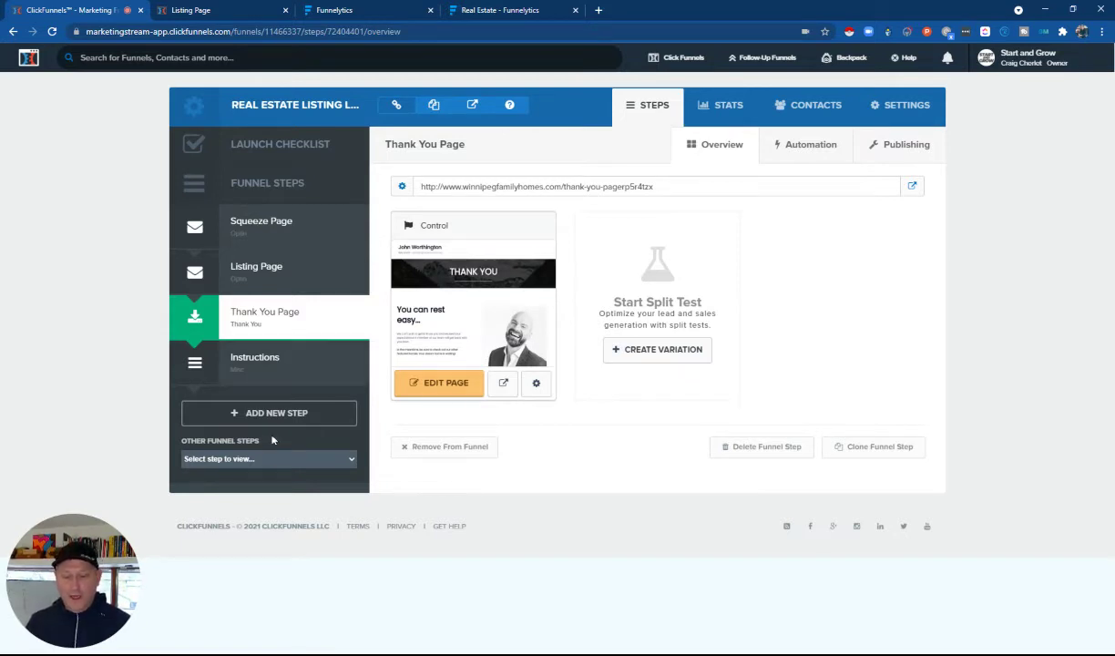
{"action": "left_click", "coordinate": [246, 458]}
{"action": "left_click", "coordinate": [211, 488]}
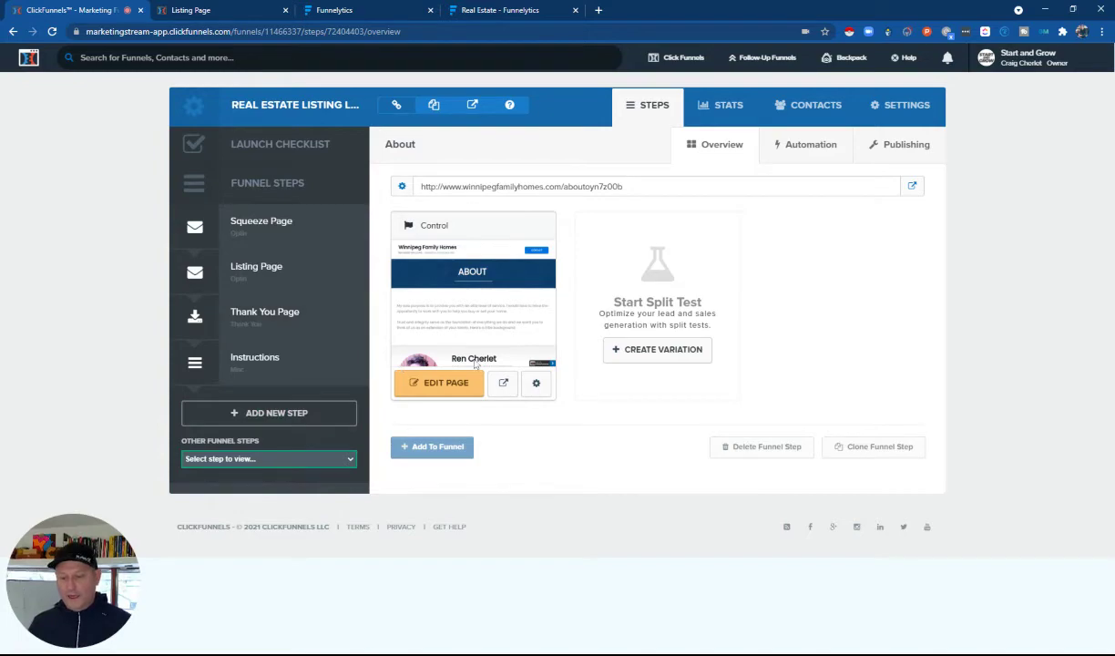
Step: Preview the About page in a new tab, scroll it, then reopen the Listing Page step
{"action": "left_click", "coordinate": [503, 383]}
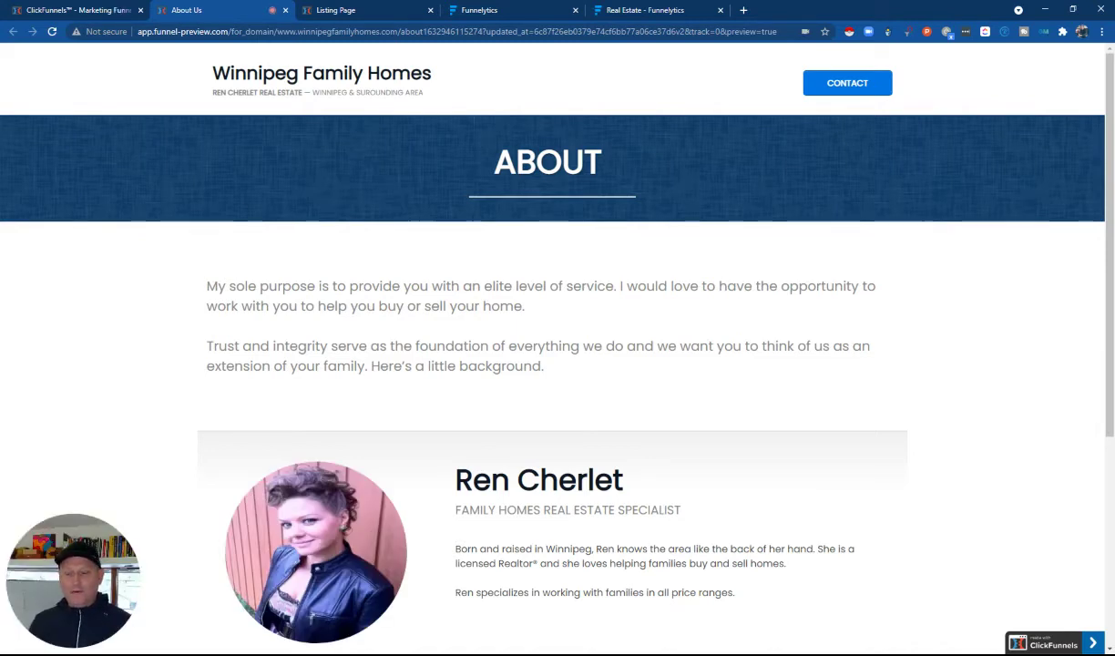
{"action": "scroll", "coordinate": [358, 303], "scroll_direction": "down", "scroll_amount": 4}
{"action": "scroll", "coordinate": [358, 304], "scroll_direction": "up", "scroll_amount": 4}
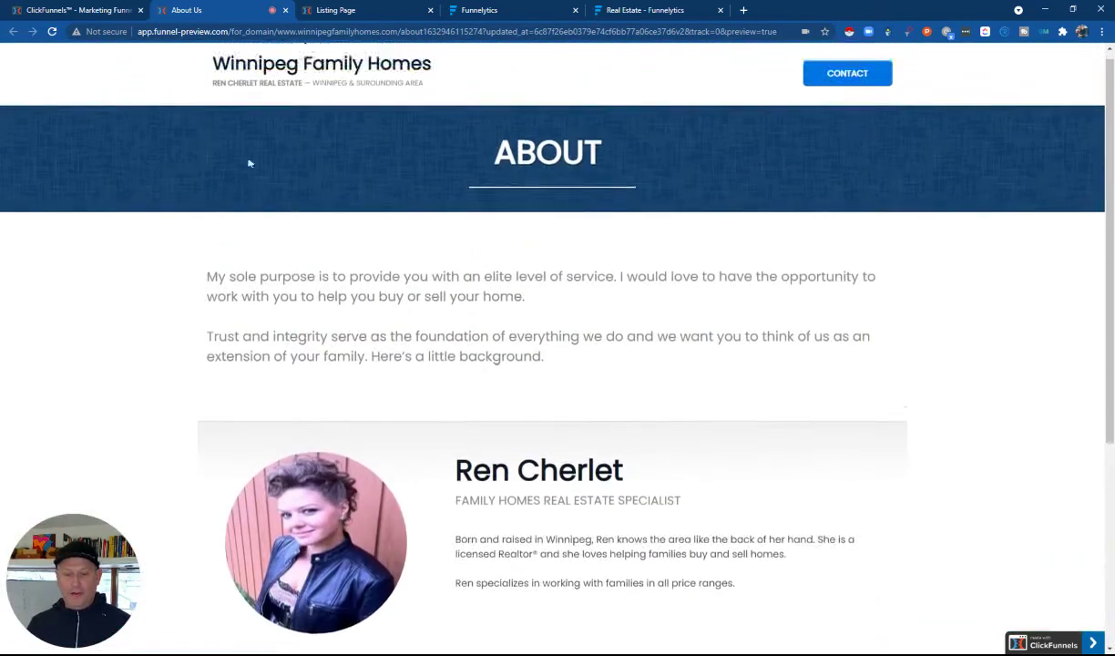
{"action": "key", "text": "ctrl+shift+Tab"}
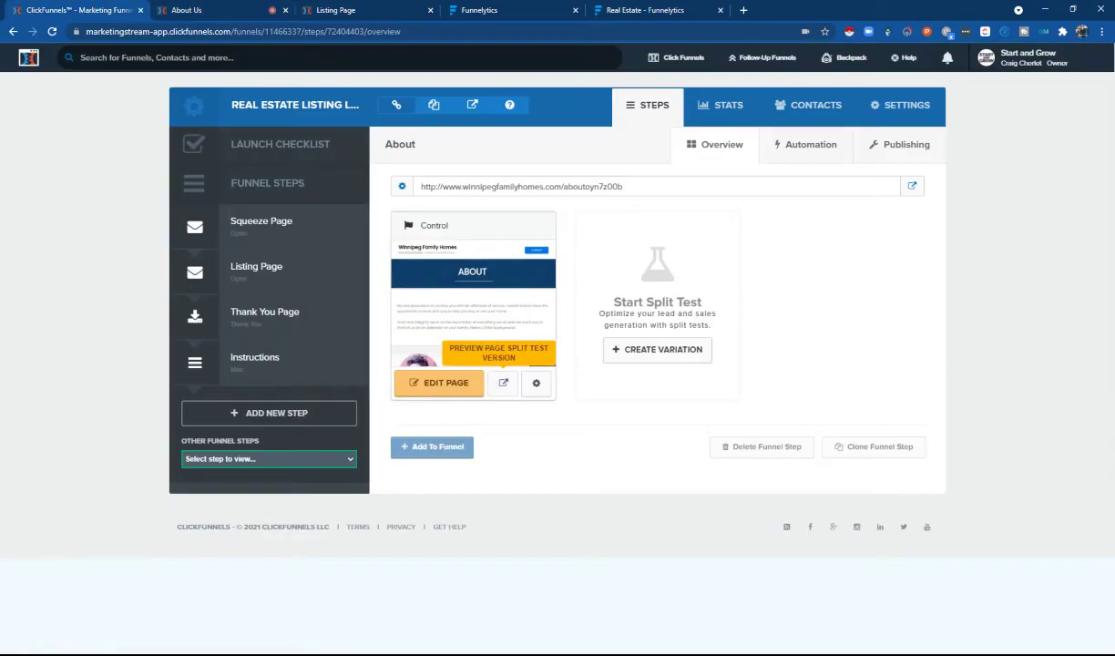
{"action": "left_click", "coordinate": [266, 262]}
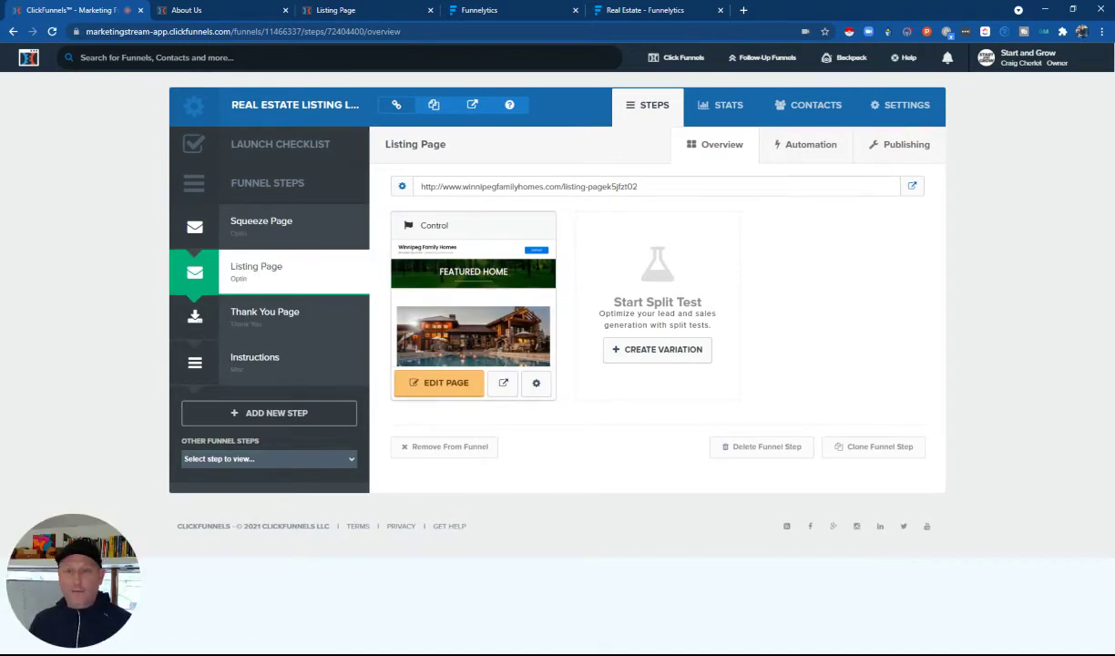
Step: Open the Listing Page in the editor and delete 'Family' from the headline, then undo it
{"action": "left_click", "coordinate": [460, 383]}
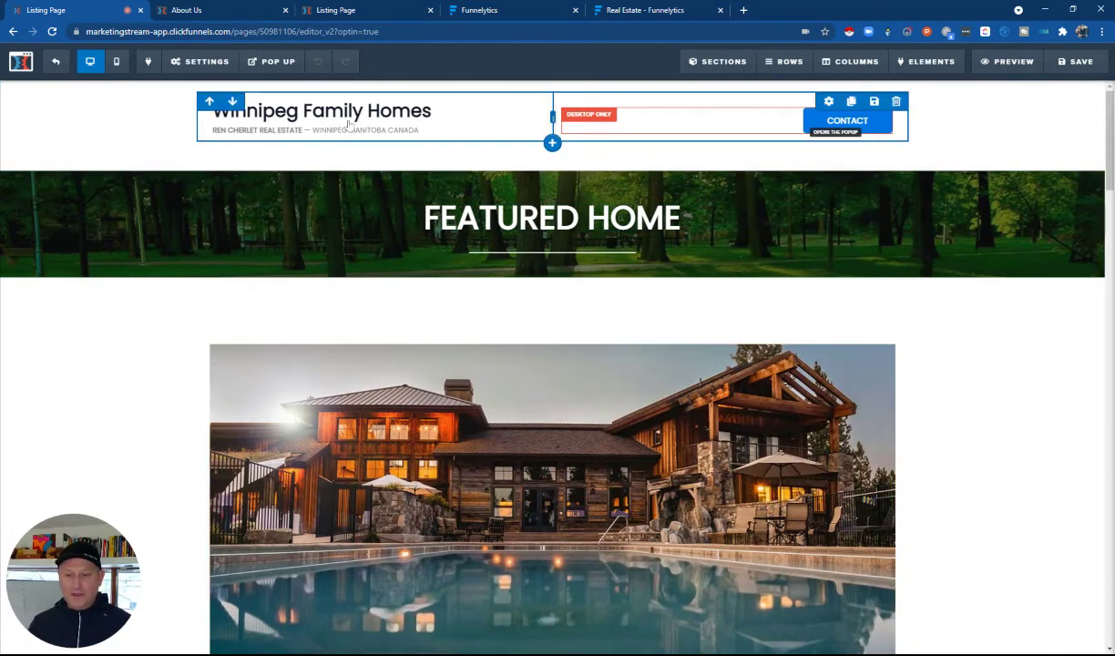
{"action": "left_click", "coordinate": [315, 108]}
{"action": "double_click", "coordinate": [315, 109]}
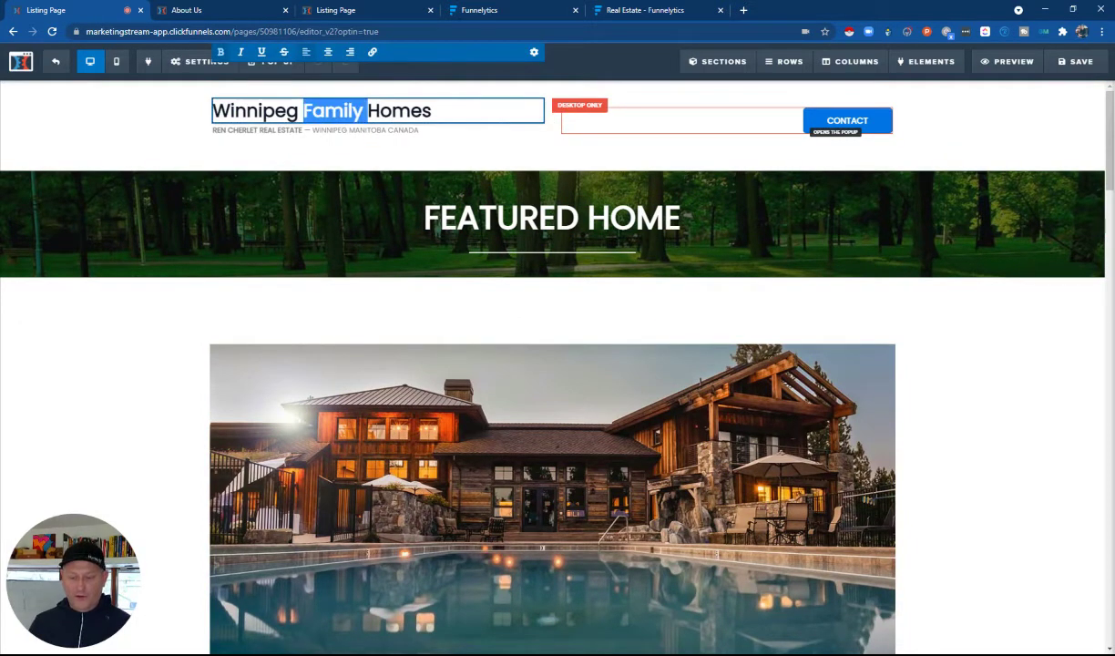
{"action": "key", "text": "BackSpace"}
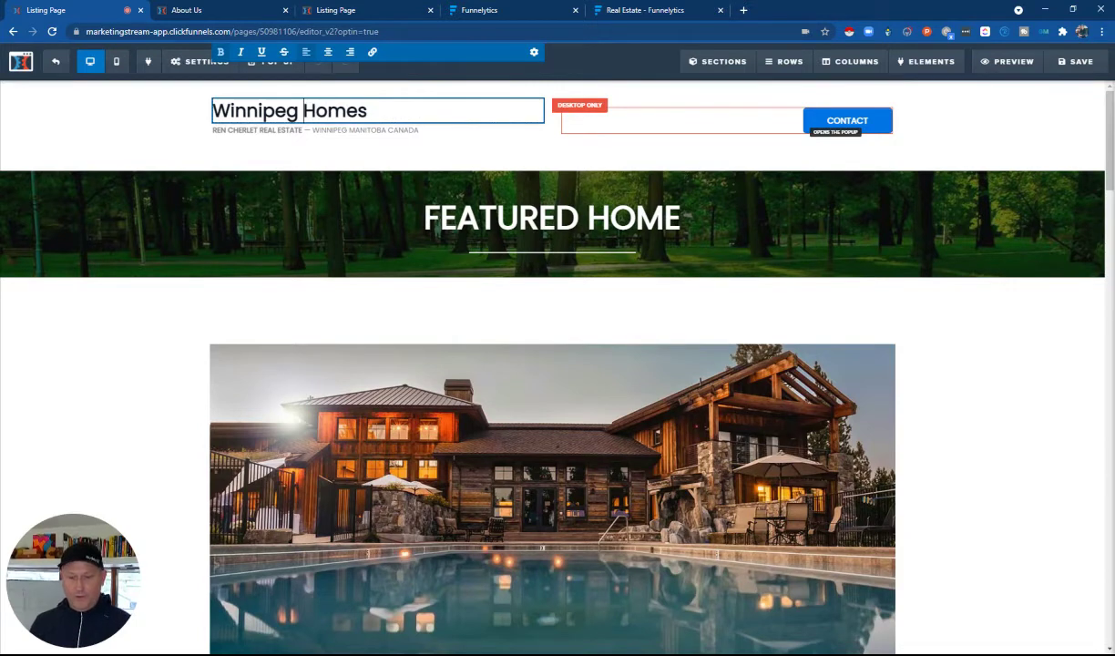
{"action": "key", "text": "ctrl+z"}
Step: Scroll down and select the large house-and-pool photo
{"action": "scroll", "coordinate": [332, 175], "scroll_direction": "down", "scroll_amount": 3}
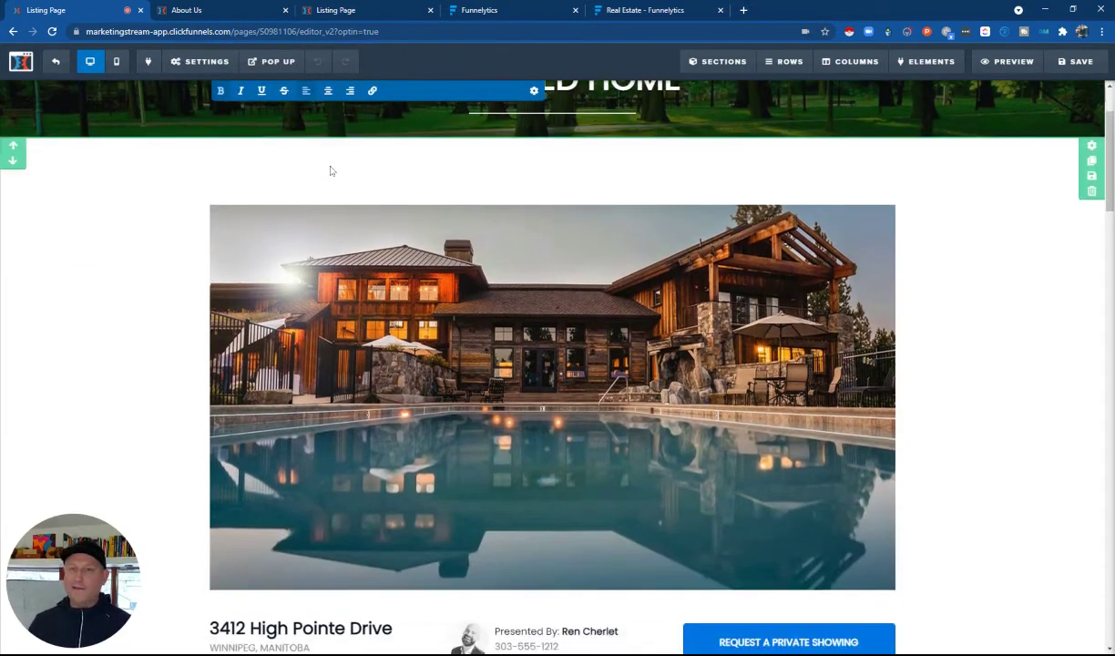
{"action": "scroll", "coordinate": [330, 170], "scroll_direction": "down", "scroll_amount": 2}
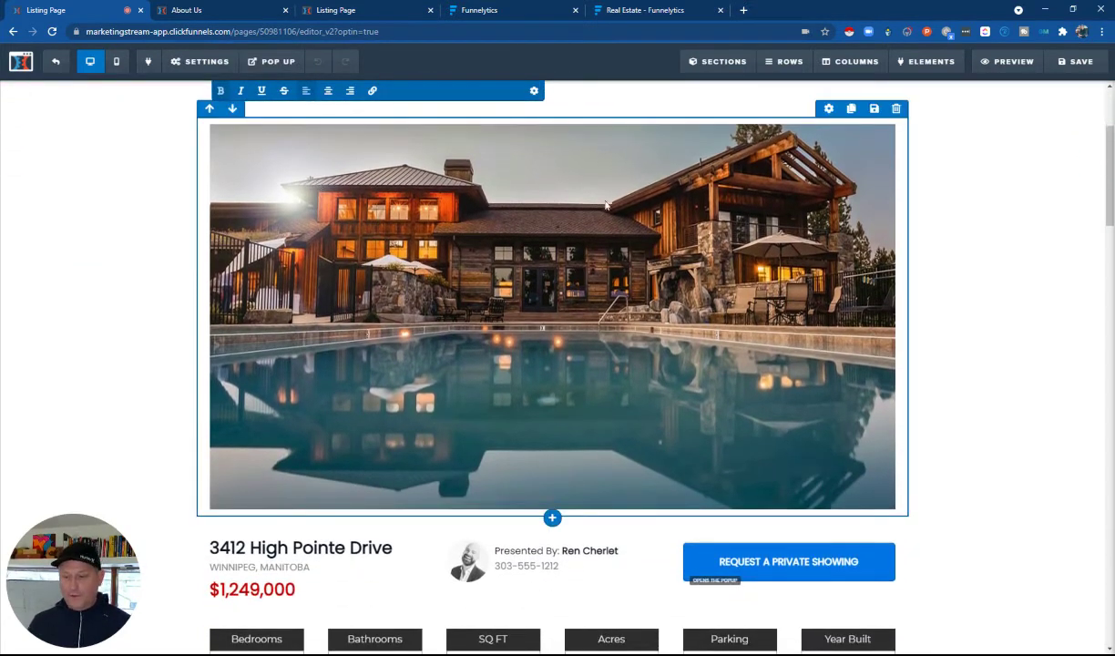
{"action": "left_click", "coordinate": [574, 243]}
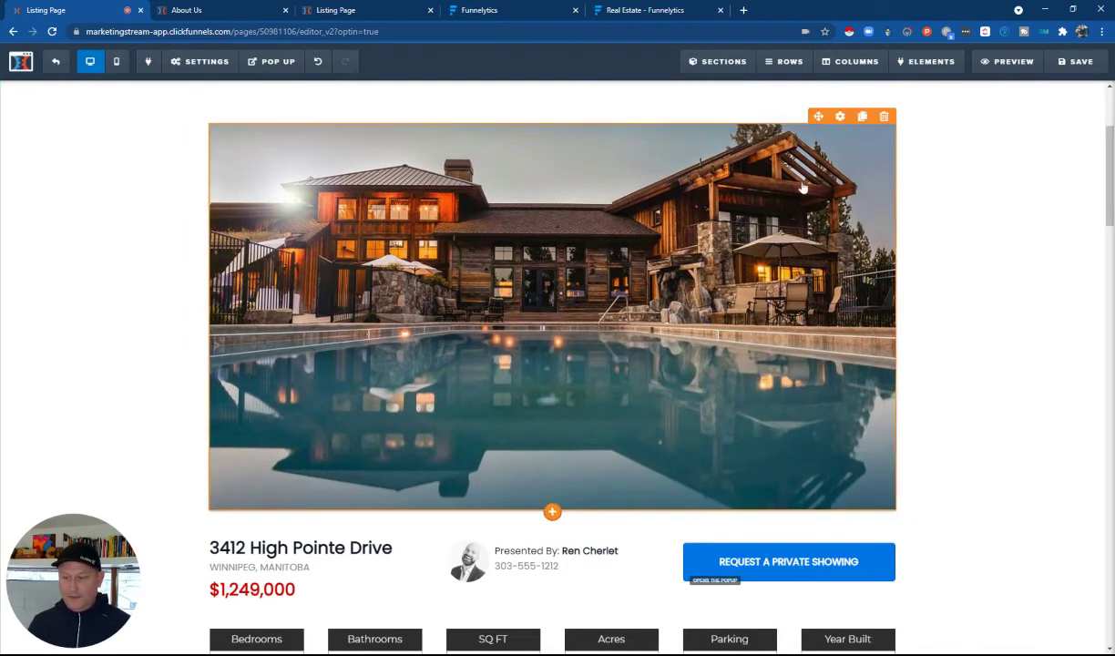
Step: Open the listing photo's settings, close them, and scroll down to the Dining Room section
{"action": "left_click", "coordinate": [839, 118]}
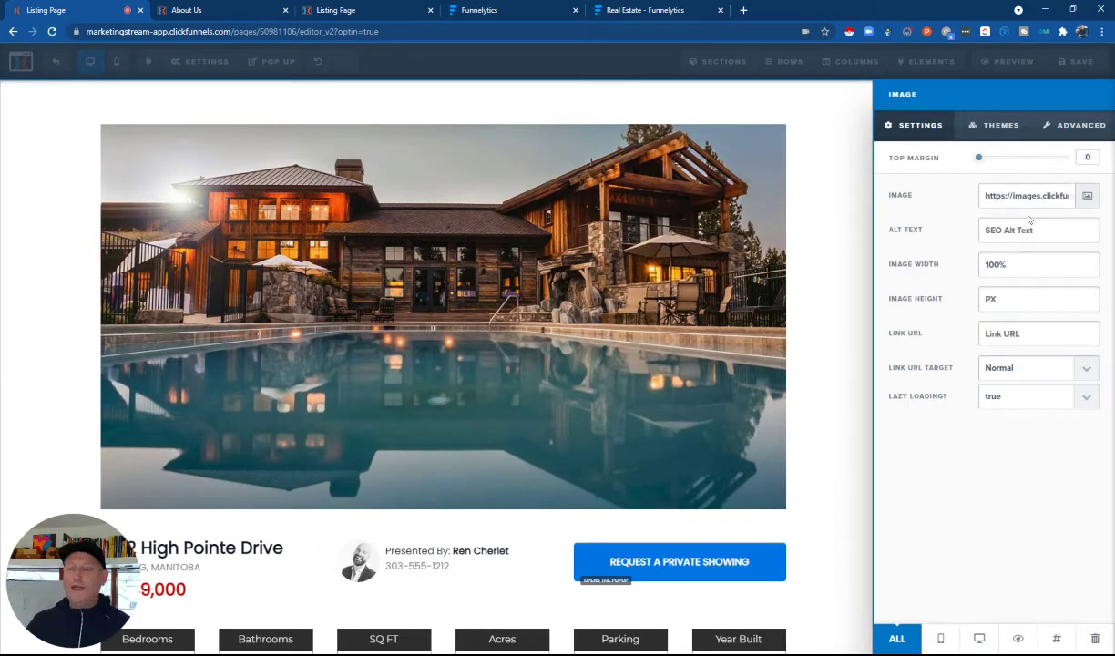
{"action": "left_click", "coordinate": [813, 251]}
{"action": "scroll", "coordinate": [624, 285], "scroll_direction": "down", "scroll_amount": 2}
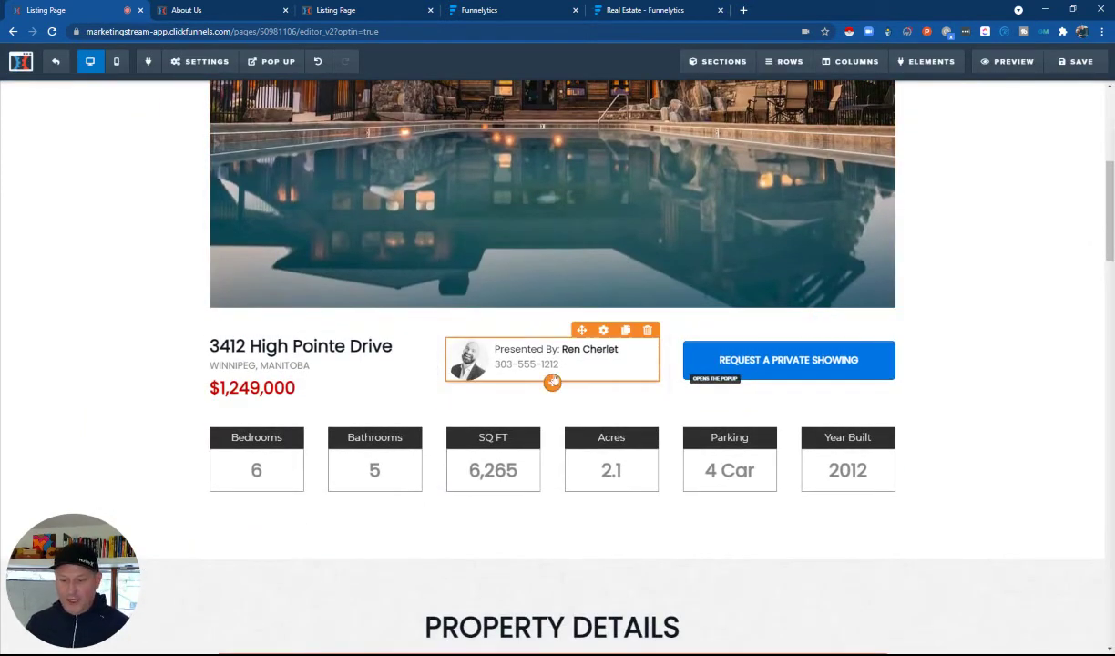
{"action": "scroll", "coordinate": [739, 370], "scroll_direction": "down", "scroll_amount": 2}
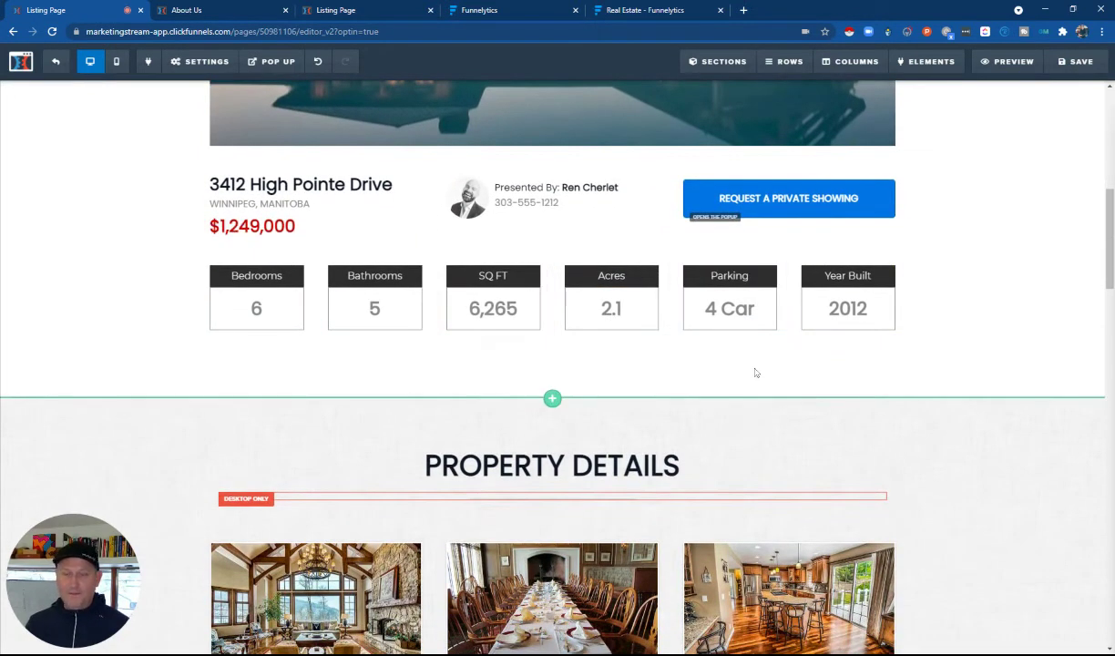
{"action": "scroll", "coordinate": [739, 358], "scroll_direction": "down", "scroll_amount": 2}
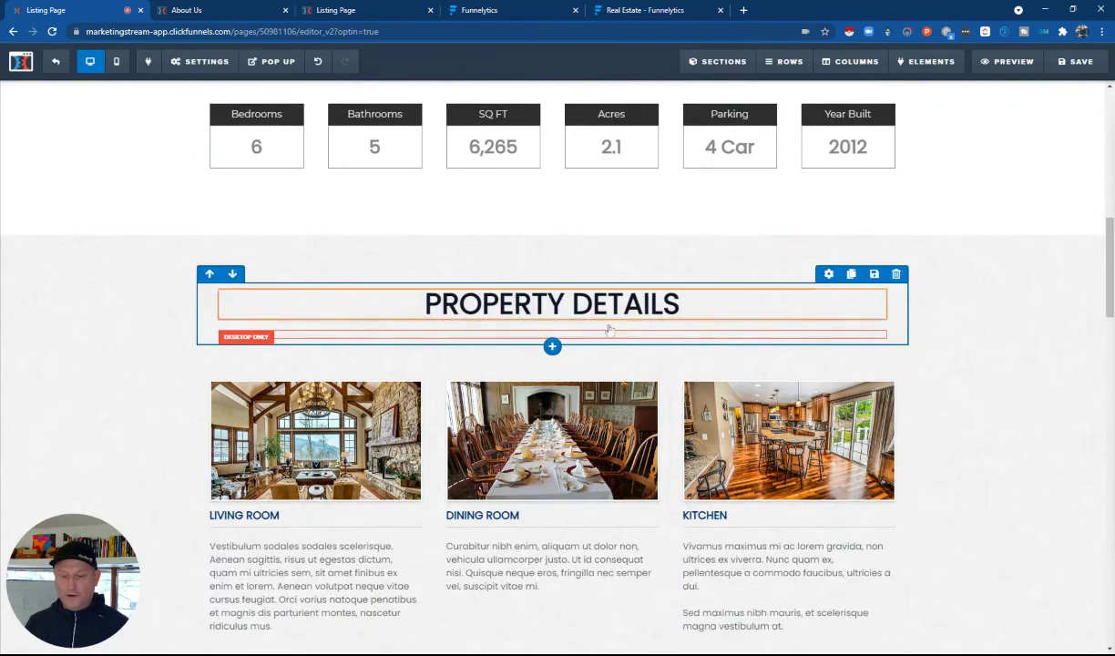
{"action": "scroll", "coordinate": [525, 332], "scroll_direction": "down", "scroll_amount": 4}
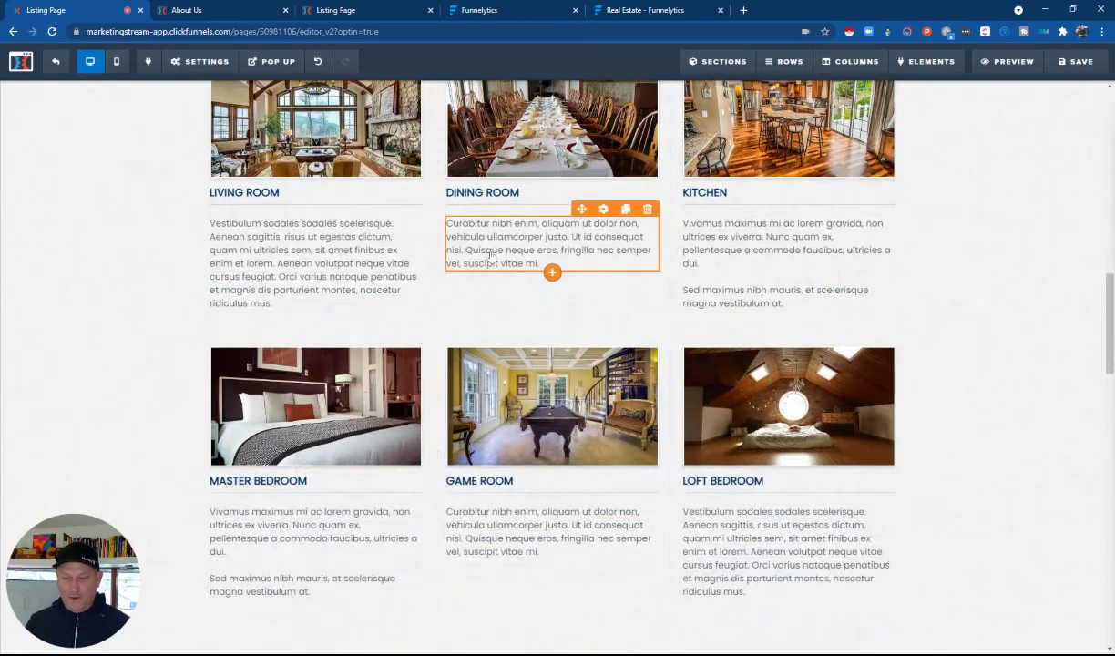
Step: Select the word 'ullamcorper' in the Dining Room description and save the Listing Page
{"action": "left_click", "coordinate": [490, 258]}
{"action": "double_click", "coordinate": [515, 236]}
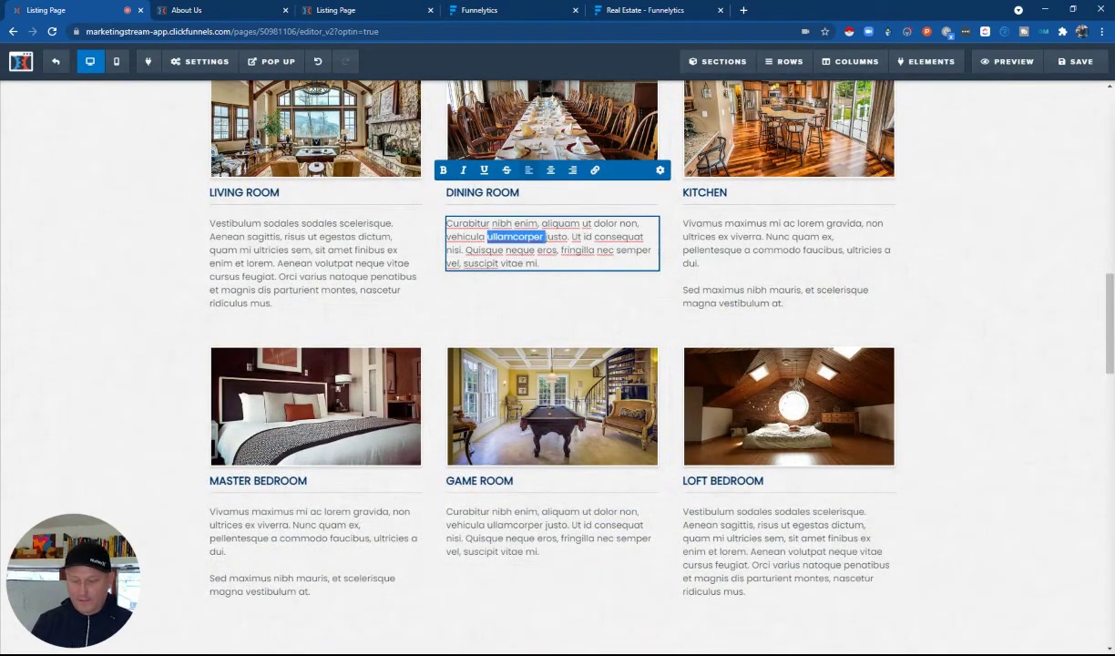
{"action": "scroll", "coordinate": [856, 195], "scroll_direction": "down", "scroll_amount": 3}
{"action": "scroll", "coordinate": [857, 195], "scroll_direction": "down", "scroll_amount": 6}
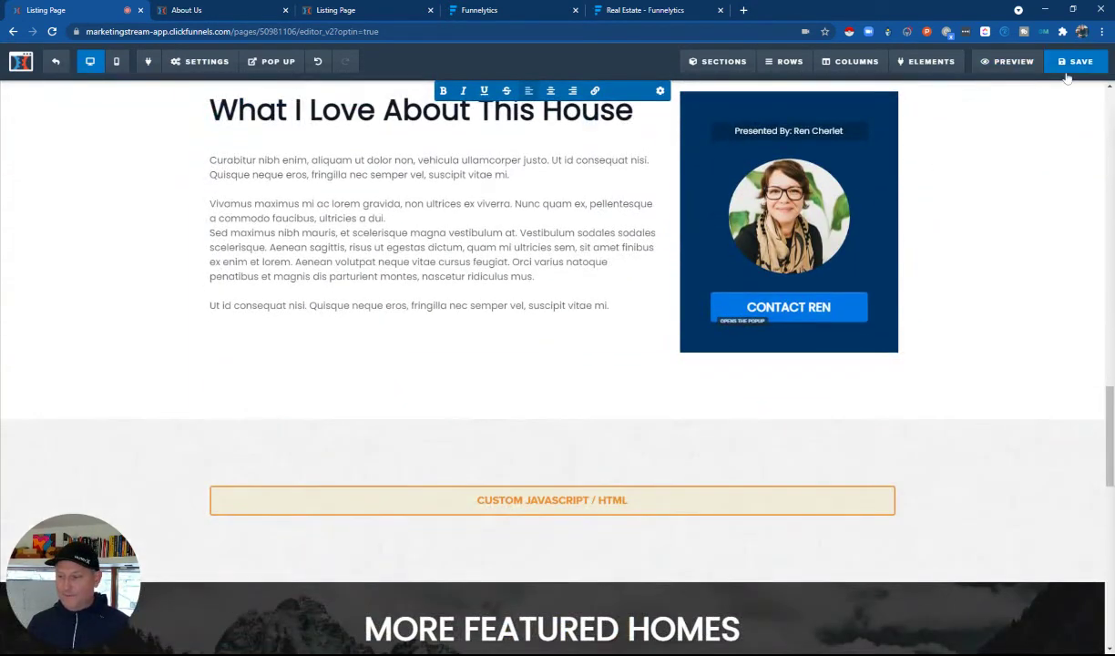
{"action": "left_click", "coordinate": [1075, 63]}
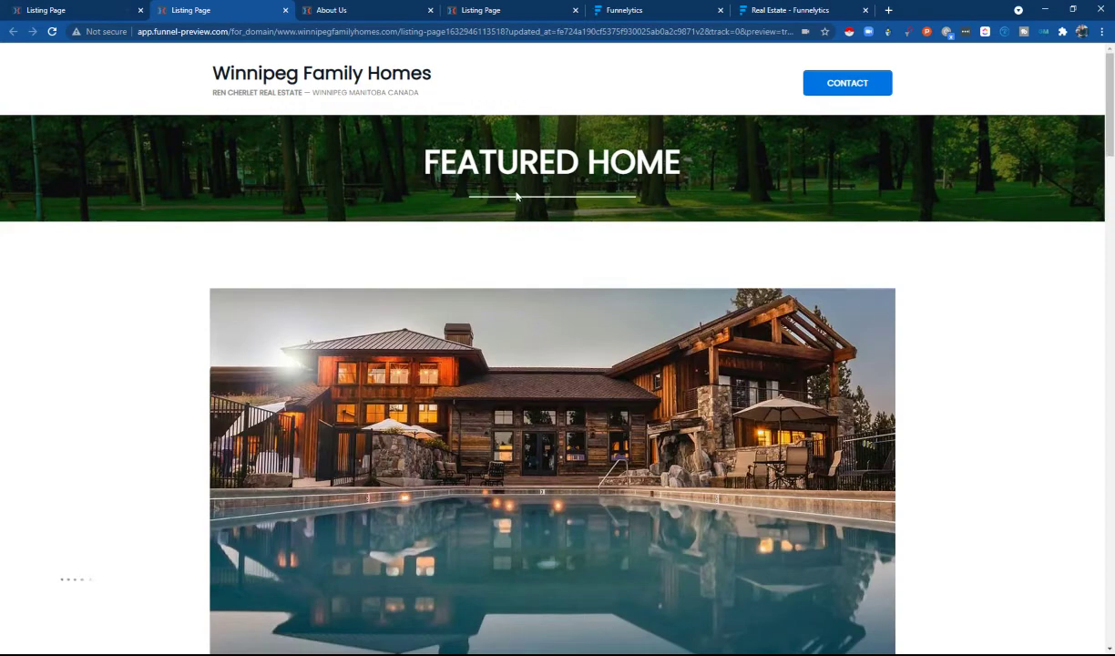
Step: Exit the Listing Page editor to the funnel steps overview and go to the Marketplace from the top menu
{"action": "left_click", "coordinate": [45, 10]}
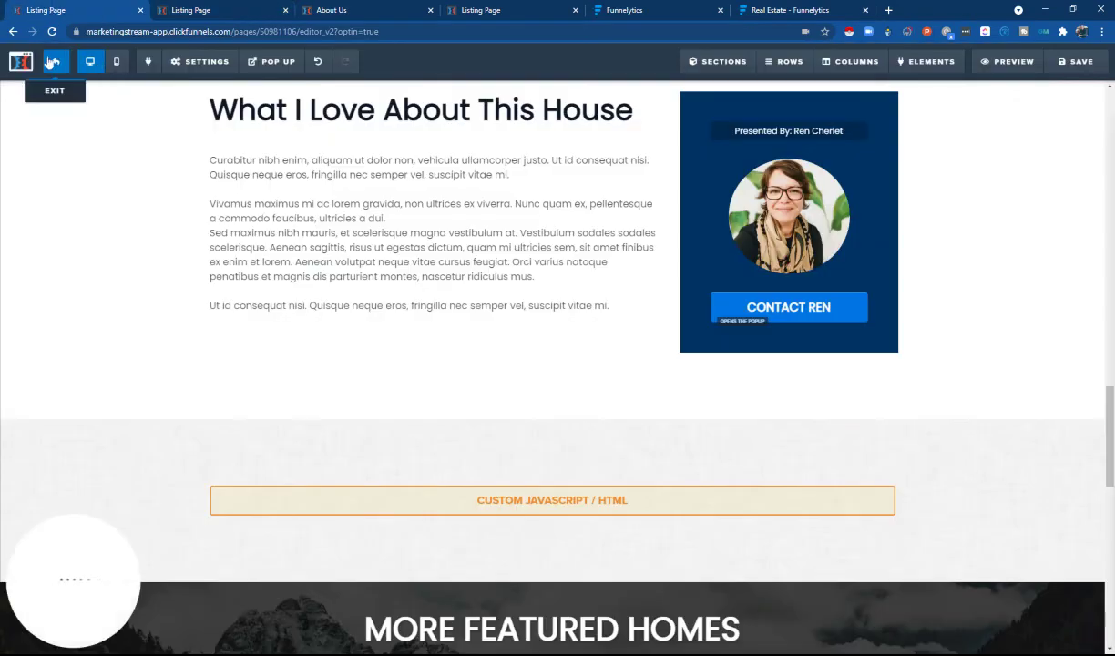
{"action": "left_click", "coordinate": [52, 61]}
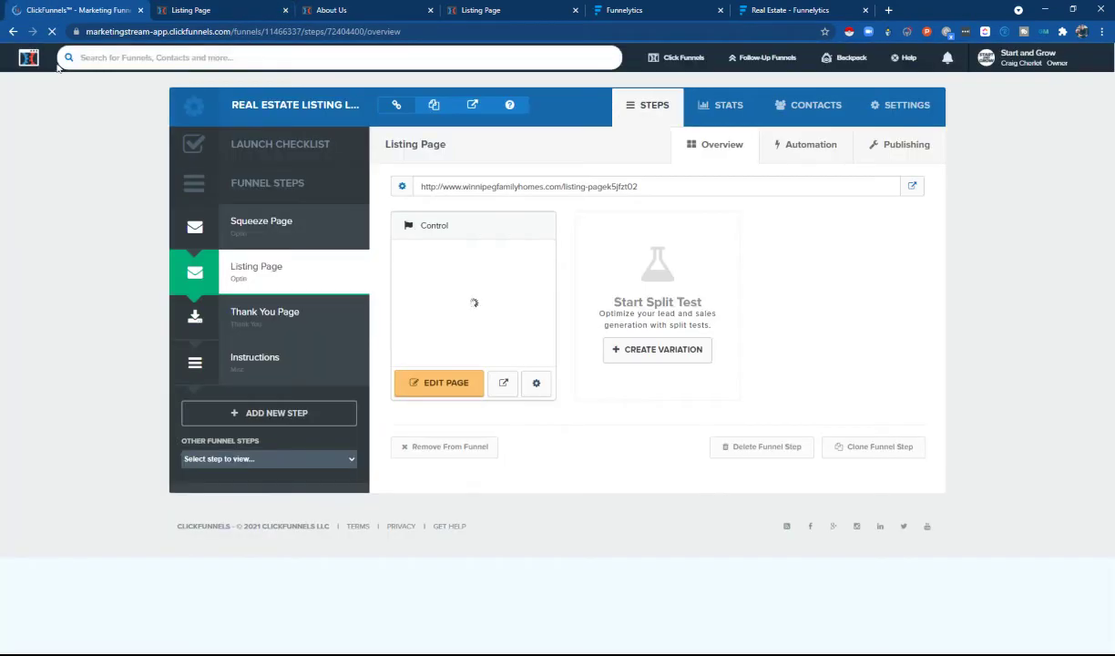
{"action": "mouse_move", "coordinate": [682, 69]}
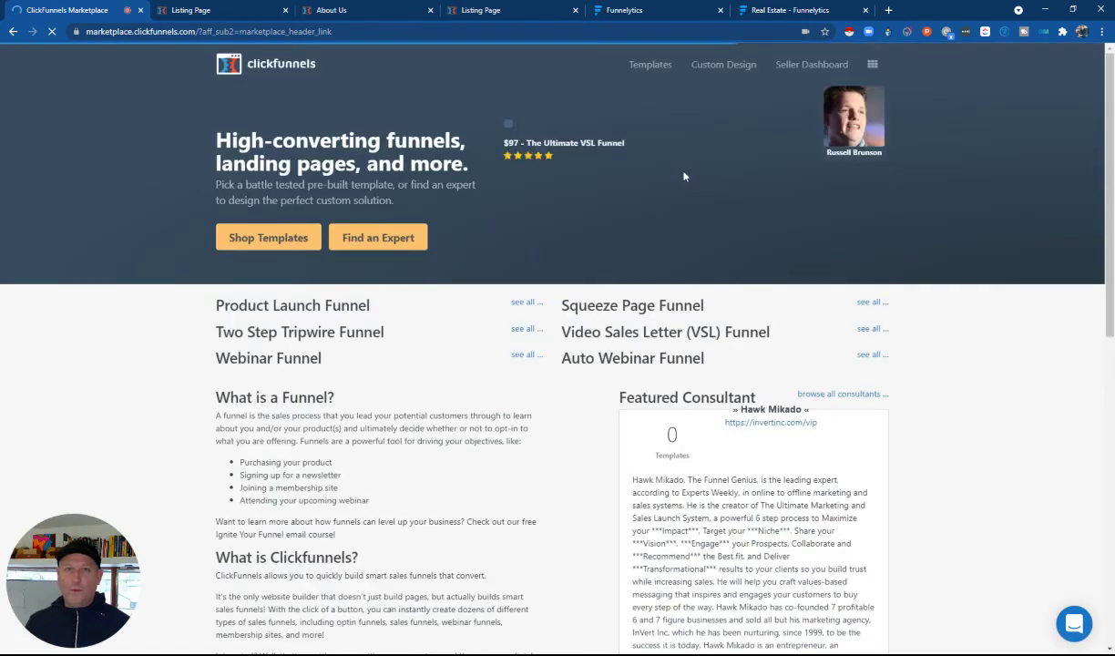
{"action": "scroll", "coordinate": [404, 325], "scroll_direction": "down", "scroll_amount": 3}
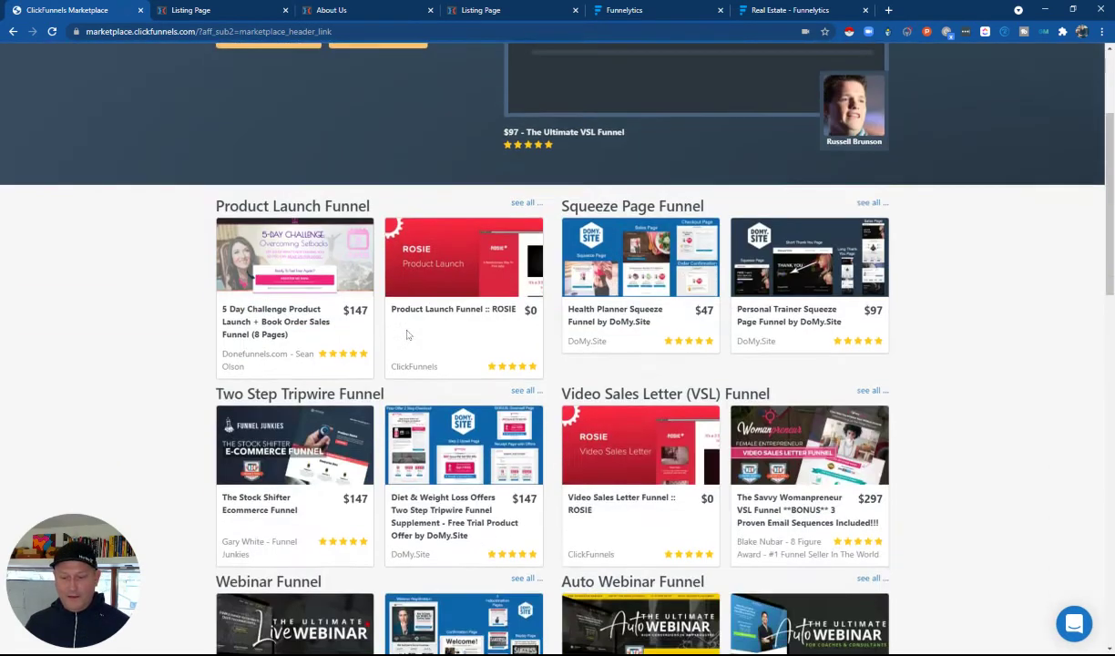
{"action": "scroll", "coordinate": [407, 335], "scroll_direction": "up", "scroll_amount": 3}
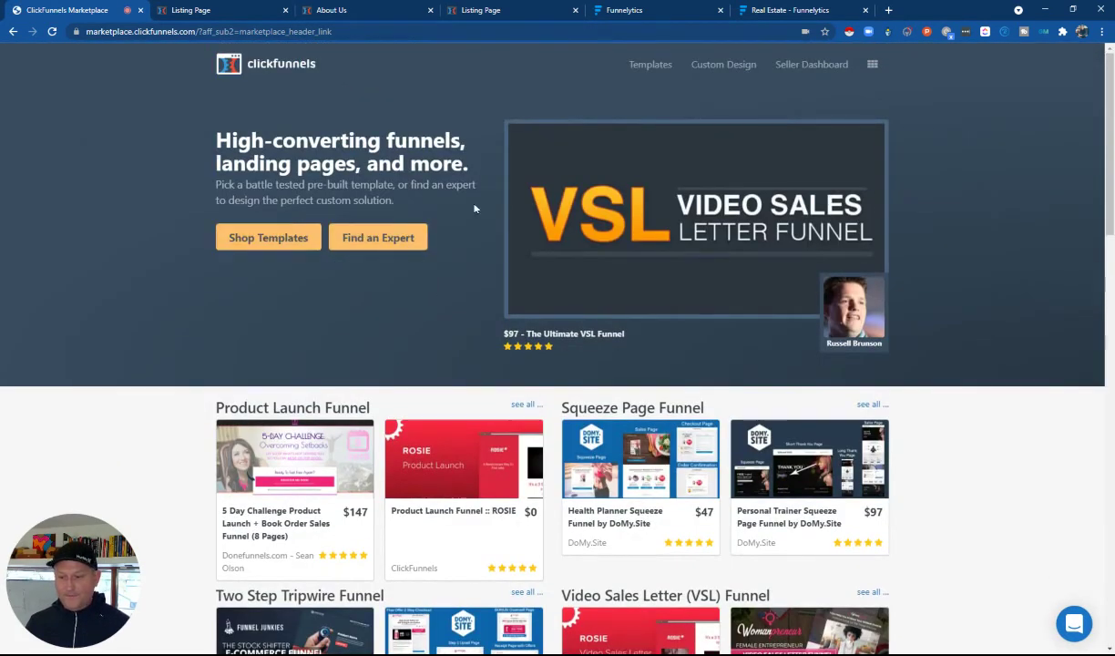
Step: Open Shop Templates and scroll through the catalogue, past FOODIE Storefront Funnel ($0) and Blog Authority ($297)
{"action": "left_click", "coordinate": [271, 239]}
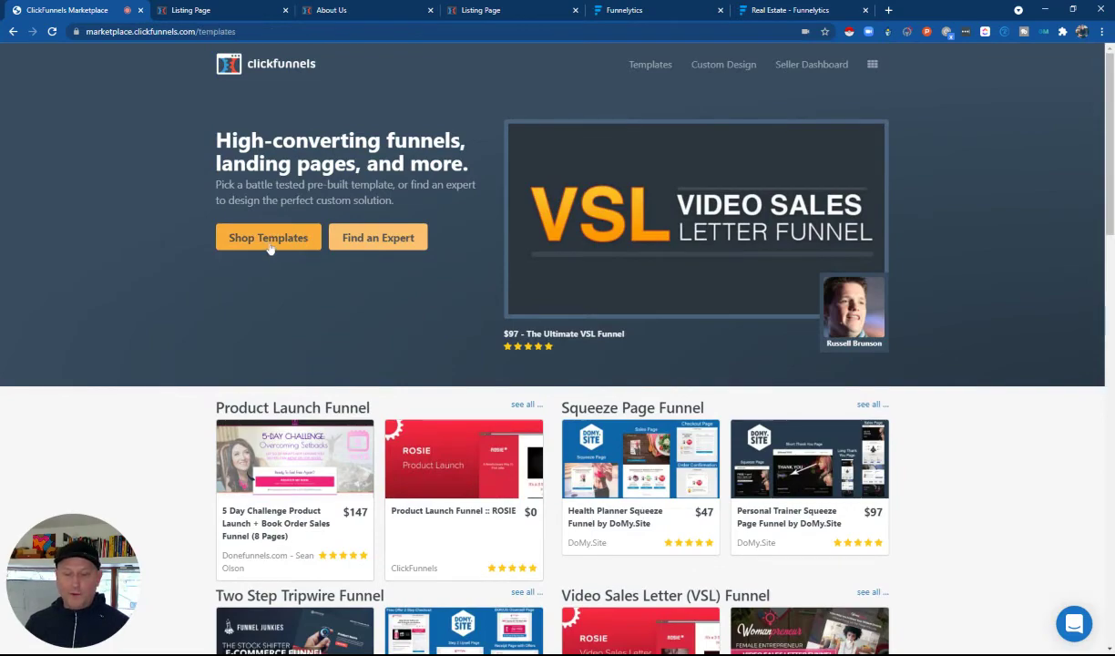
{"action": "scroll", "coordinate": [403, 355], "scroll_direction": "down", "scroll_amount": 3}
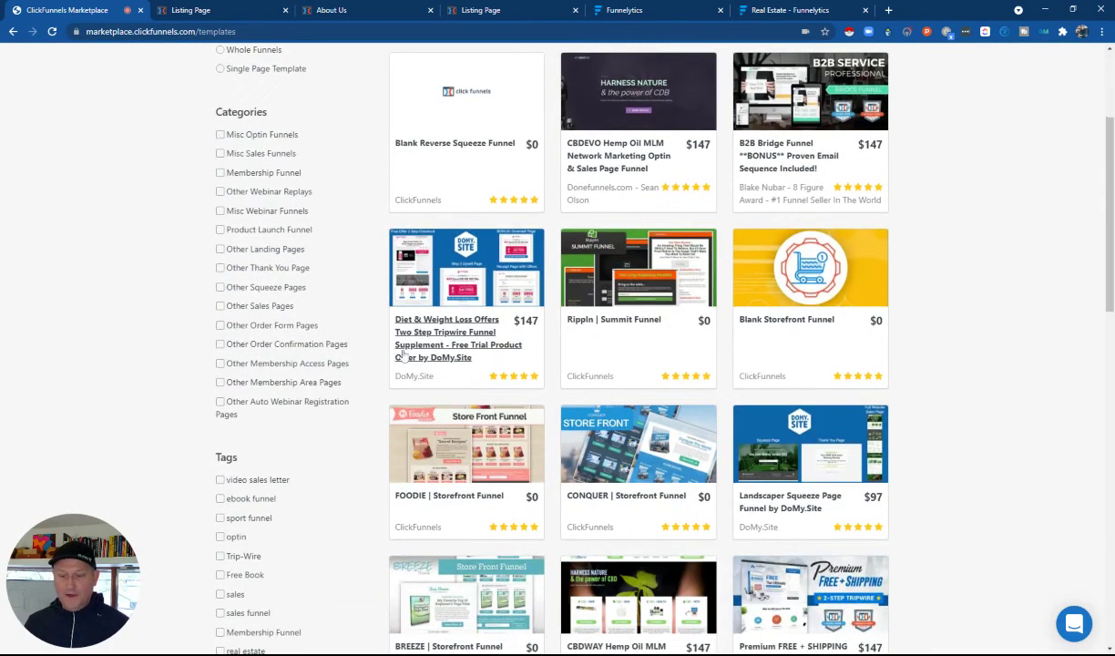
{"action": "scroll", "coordinate": [626, 438], "scroll_direction": "down", "scroll_amount": 1}
{"action": "scroll", "coordinate": [648, 455], "scroll_direction": "down", "scroll_amount": 1}
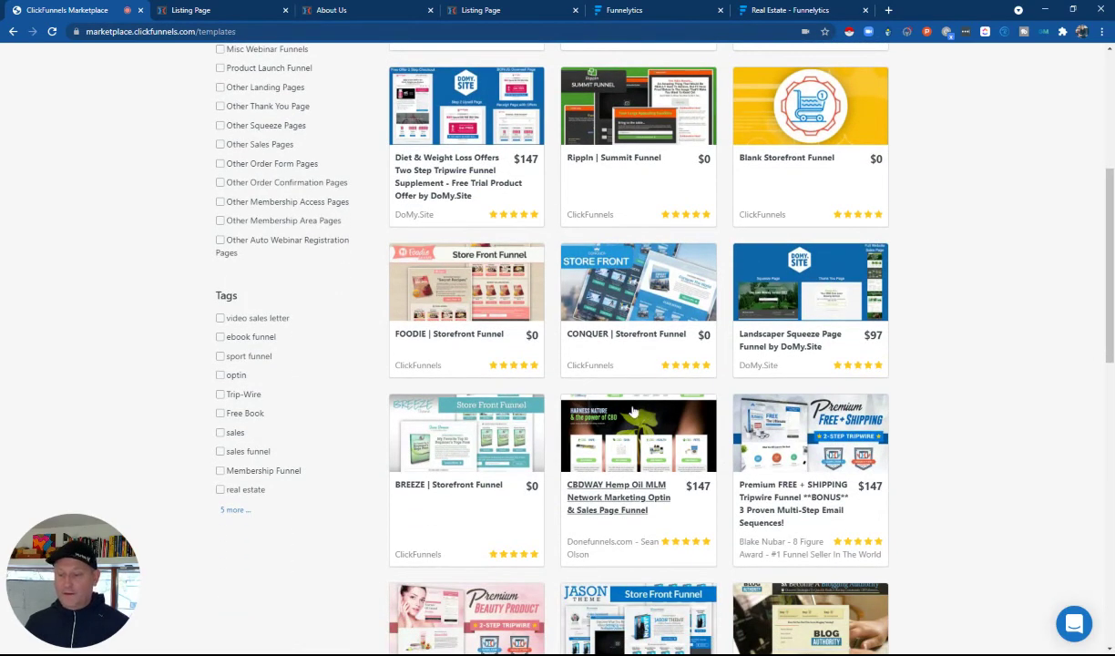
{"action": "scroll", "coordinate": [642, 417], "scroll_direction": "down", "scroll_amount": 1}
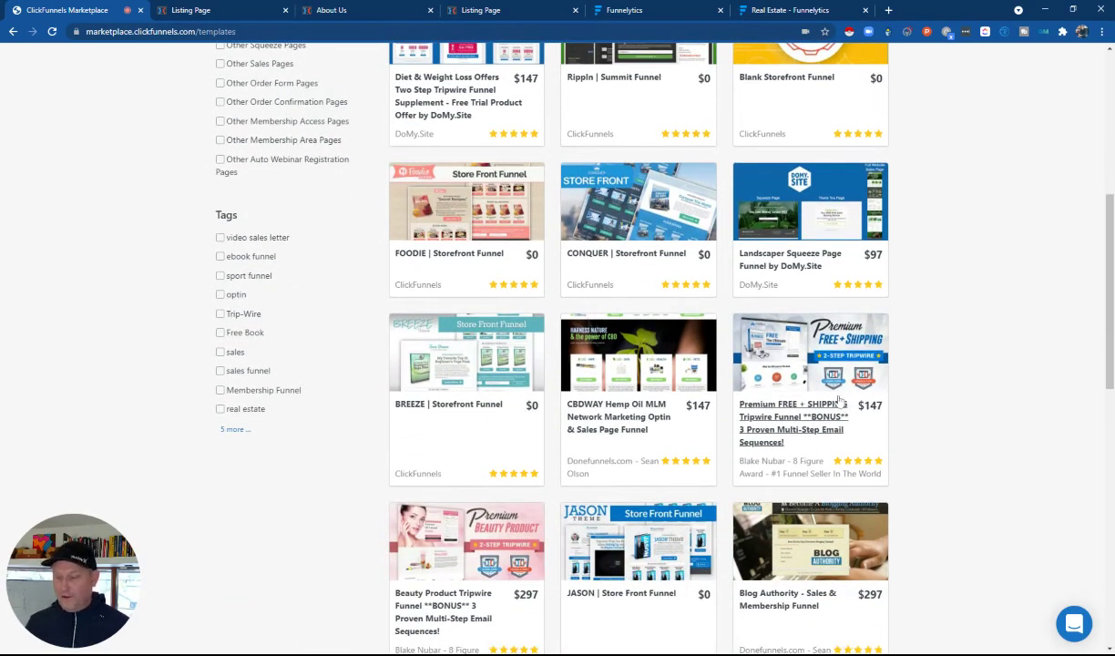
{"action": "scroll", "coordinate": [838, 398], "scroll_direction": "down", "scroll_amount": 1}
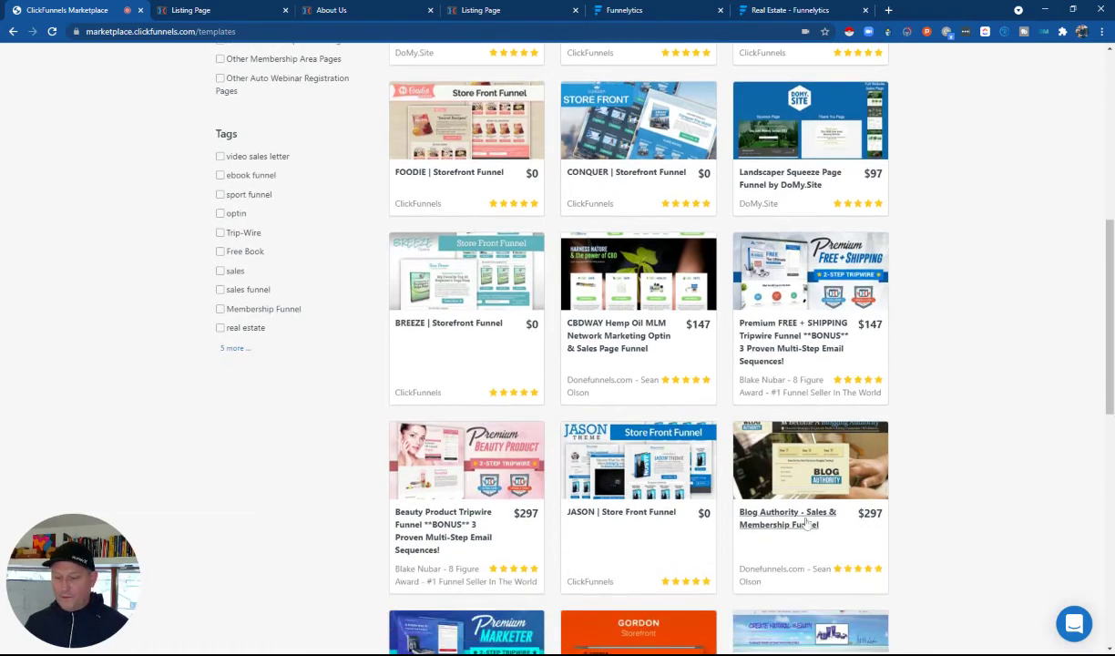
Step: Filter the templates to the real estate tag and scroll through the results
{"action": "left_click", "coordinate": [220, 328]}
{"action": "scroll", "coordinate": [466, 349], "scroll_direction": "up", "scroll_amount": 3}
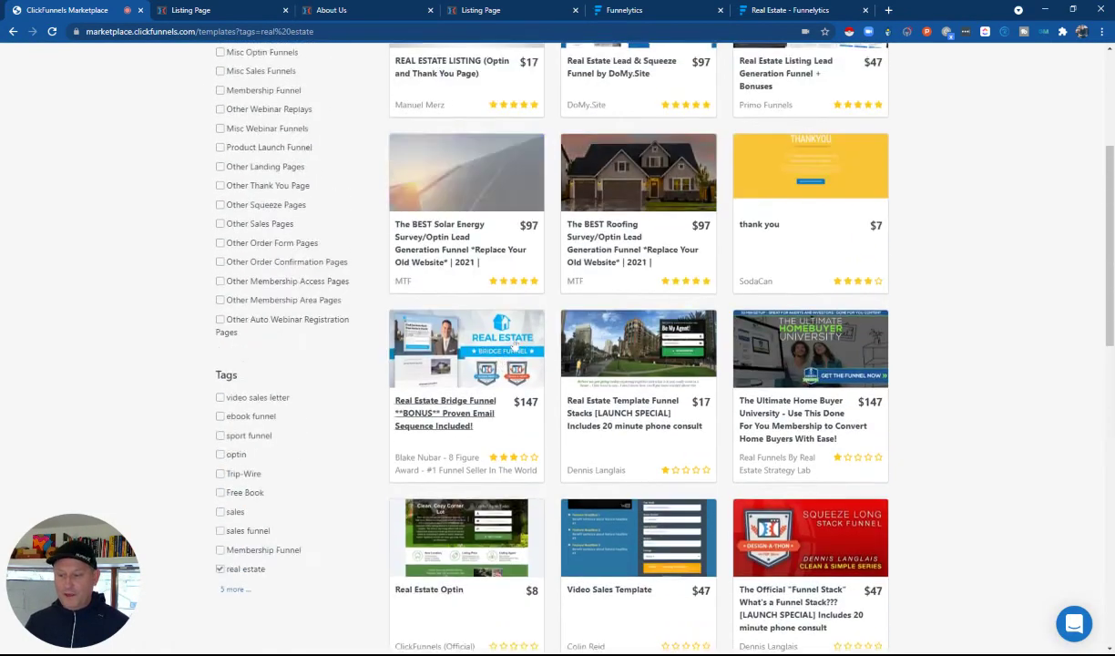
{"action": "scroll", "coordinate": [527, 338], "scroll_direction": "up", "scroll_amount": 3}
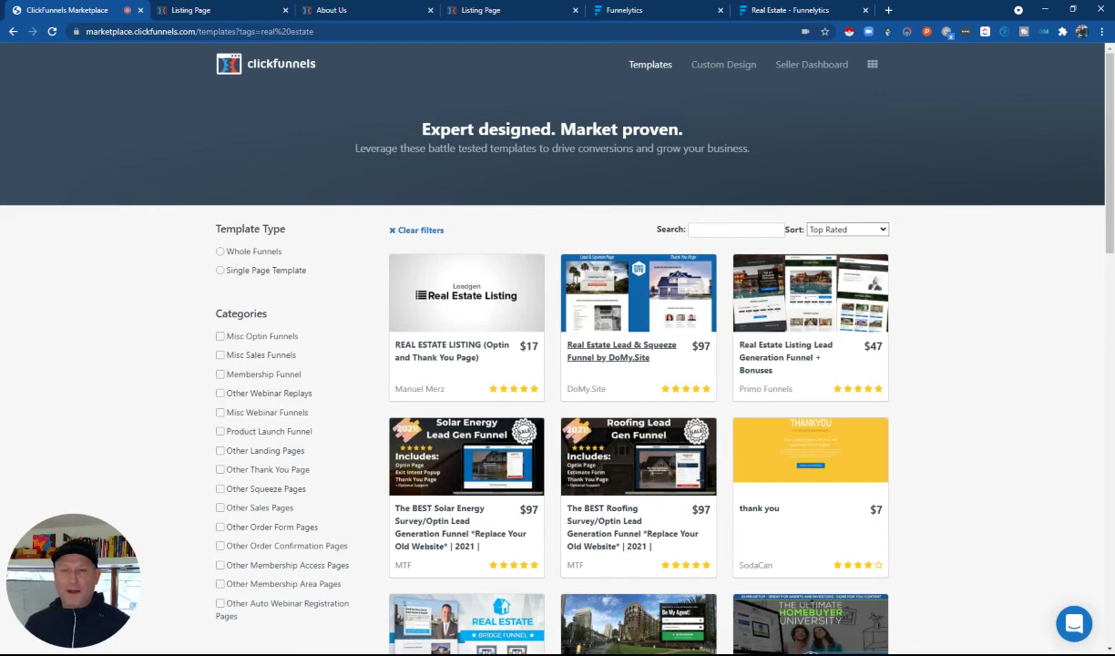
{"action": "scroll", "coordinate": [481, 292], "scroll_direction": "down", "scroll_amount": 2}
{"action": "scroll", "coordinate": [481, 291], "scroll_direction": "down", "scroll_amount": 1}
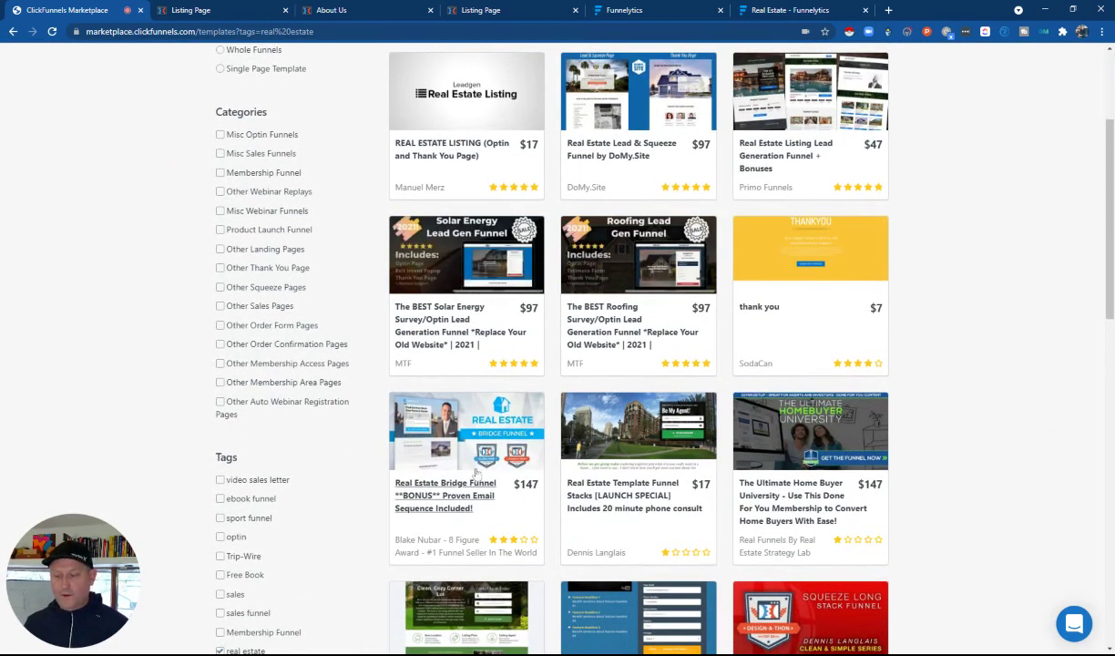
{"action": "scroll", "coordinate": [534, 476], "scroll_direction": "down", "scroll_amount": 1}
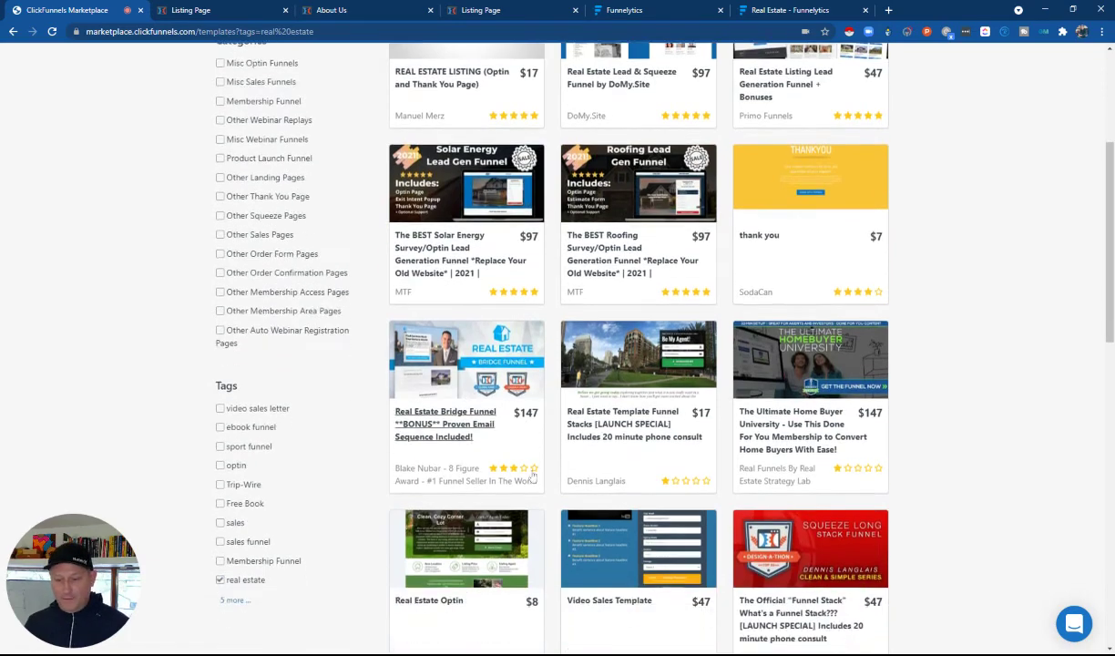
{"action": "scroll", "coordinate": [534, 475], "scroll_direction": "down", "scroll_amount": 1}
{"action": "scroll", "coordinate": [383, 276], "scroll_direction": "up", "scroll_amount": 3}
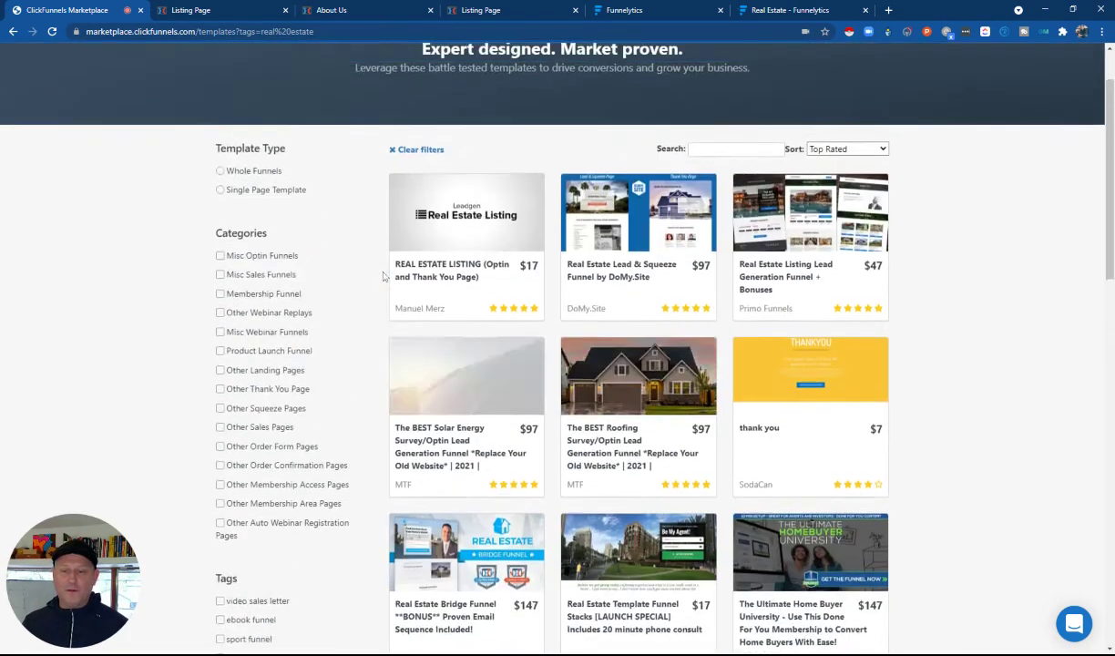
{"action": "scroll", "coordinate": [383, 276], "scroll_direction": "up", "scroll_amount": 1}
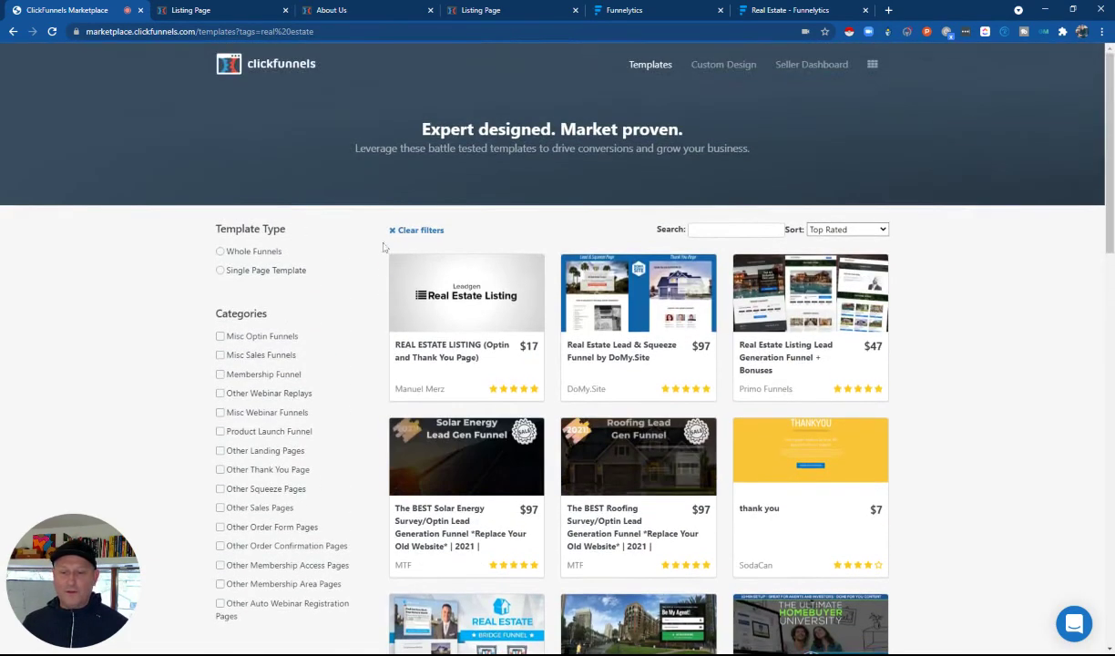
Step: Go back three pages to the Marketplace home page showing the $97 VSL funnel
{"action": "left_click", "coordinate": [15, 32]}
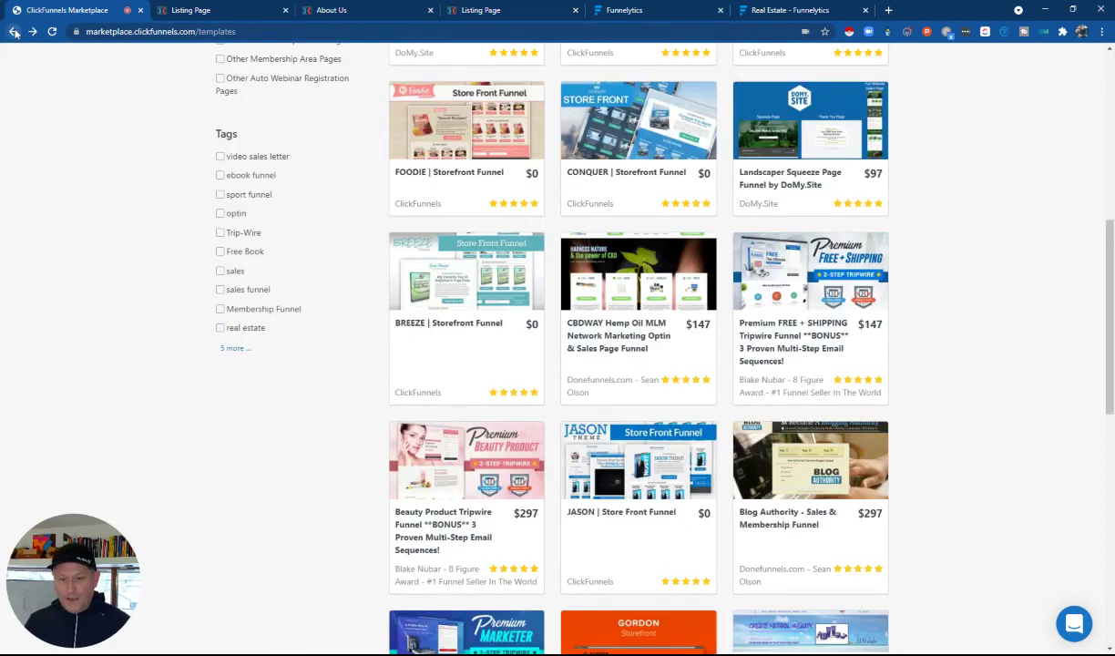
{"action": "left_click", "coordinate": [14, 33]}
{"action": "left_click", "coordinate": [14, 33]}
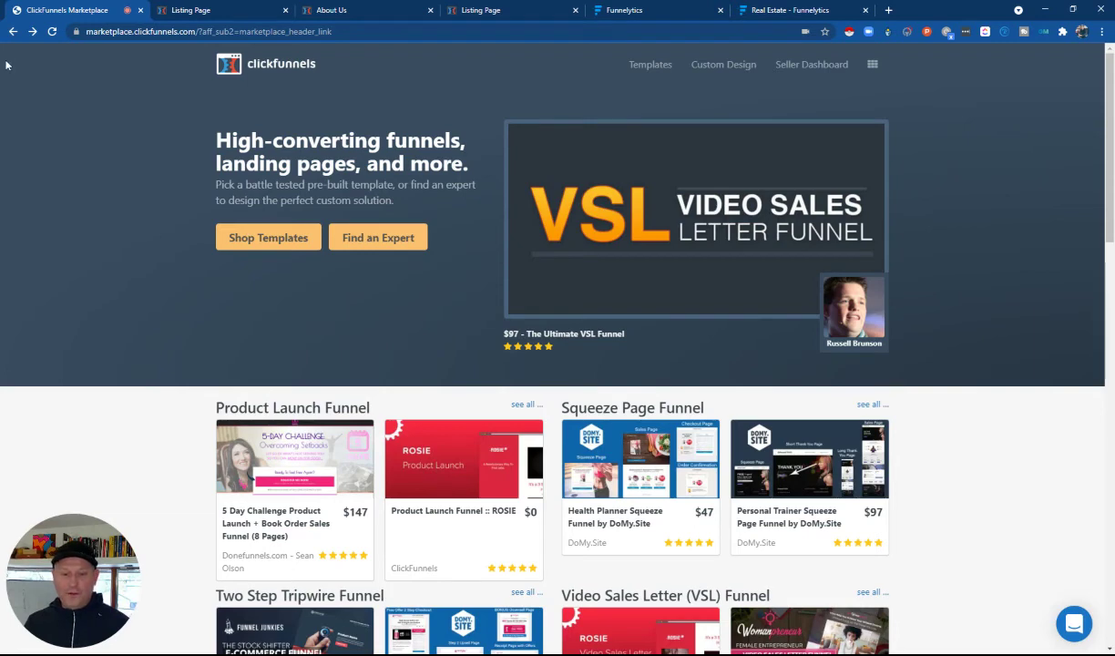
Step: Go back to the Real Estate Listing funnel's Listing Page step overview
{"action": "left_click", "coordinate": [15, 32]}
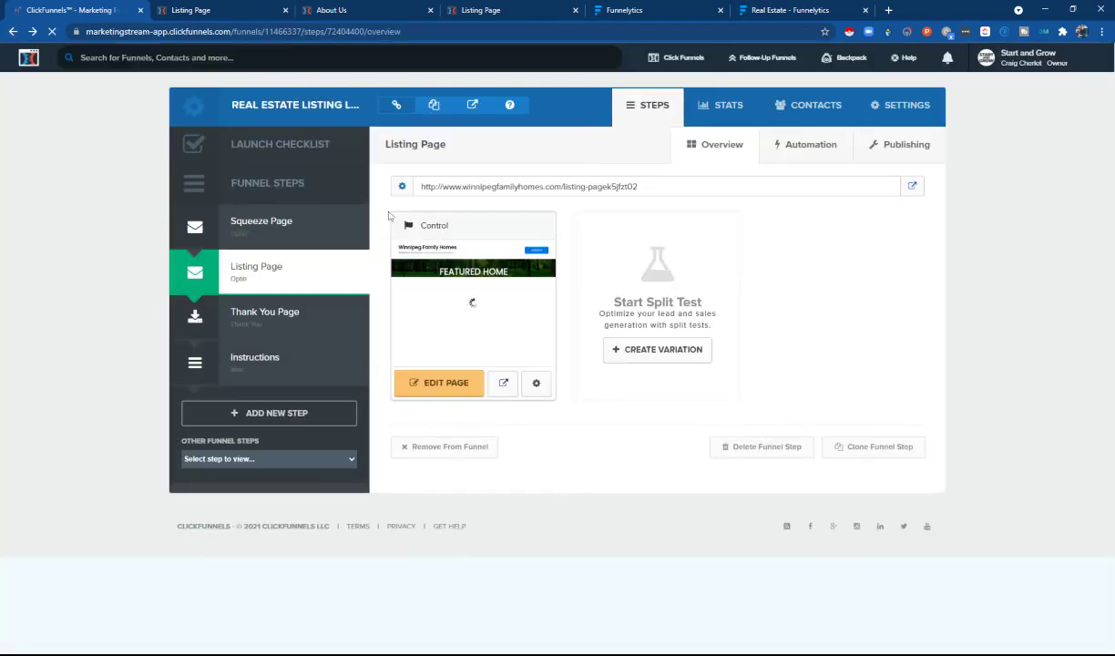